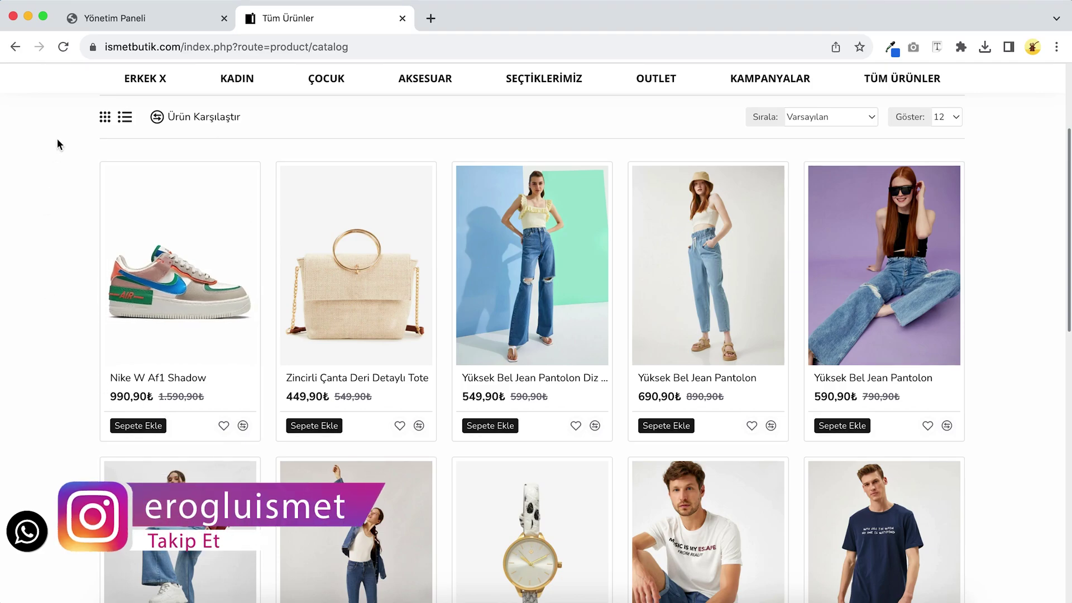
Open the Universal Import Pro extension in the store's admin panel and set the product export format to XML
{"action": "left_click", "coordinate": [104, 22]}
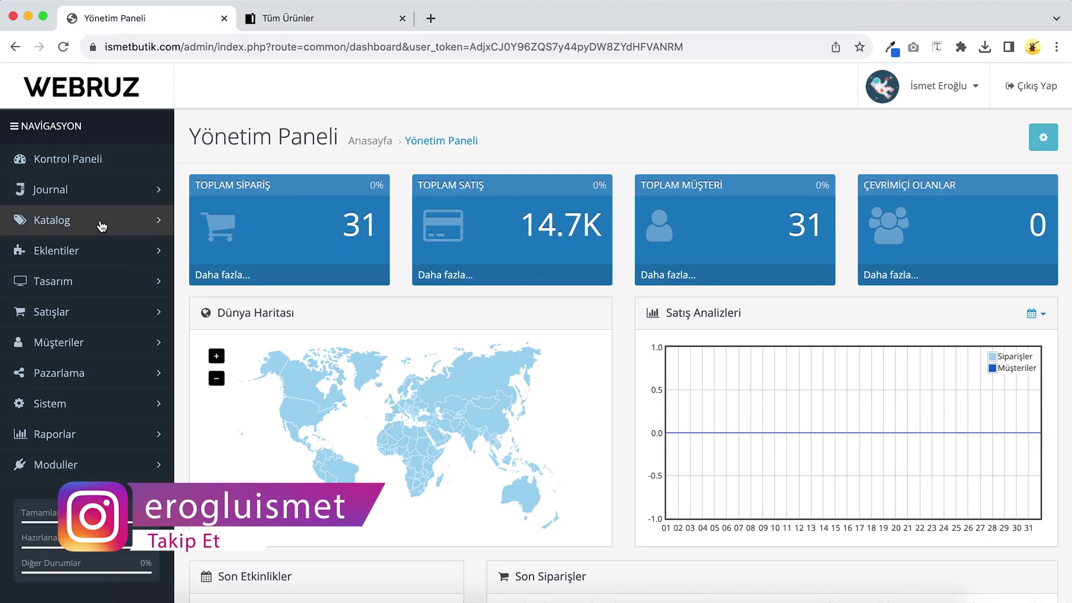
{"action": "left_click", "coordinate": [93, 262]}
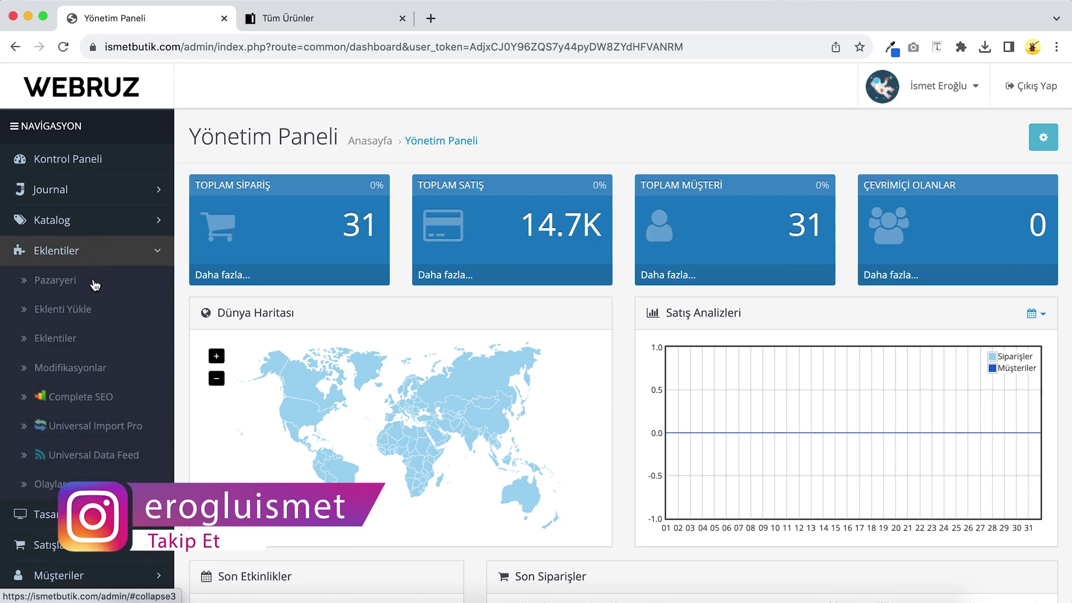
{"action": "left_click", "coordinate": [123, 443]}
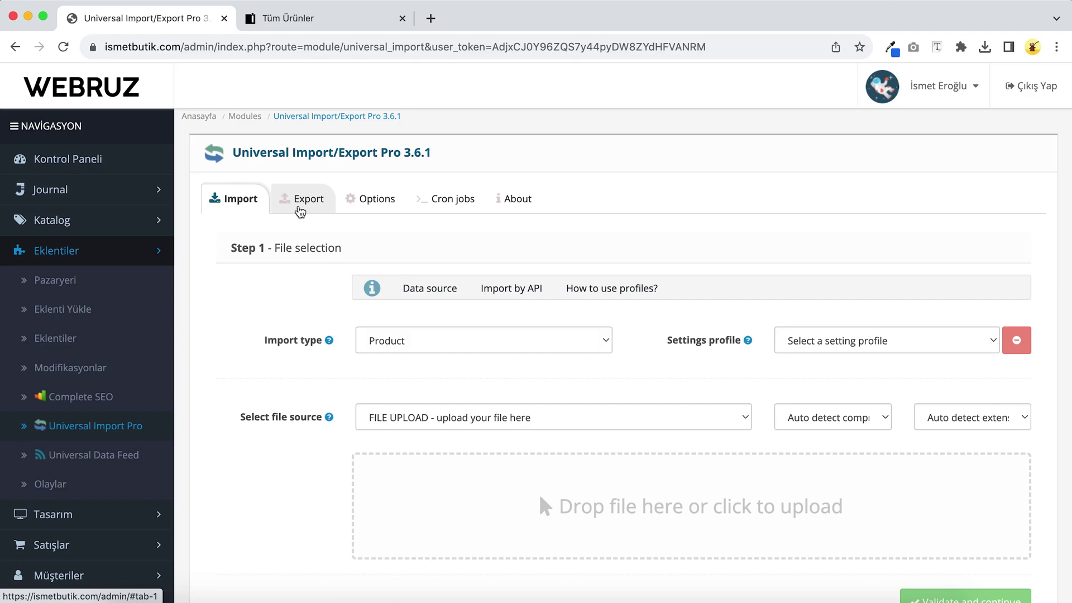
{"action": "left_click", "coordinate": [301, 211]}
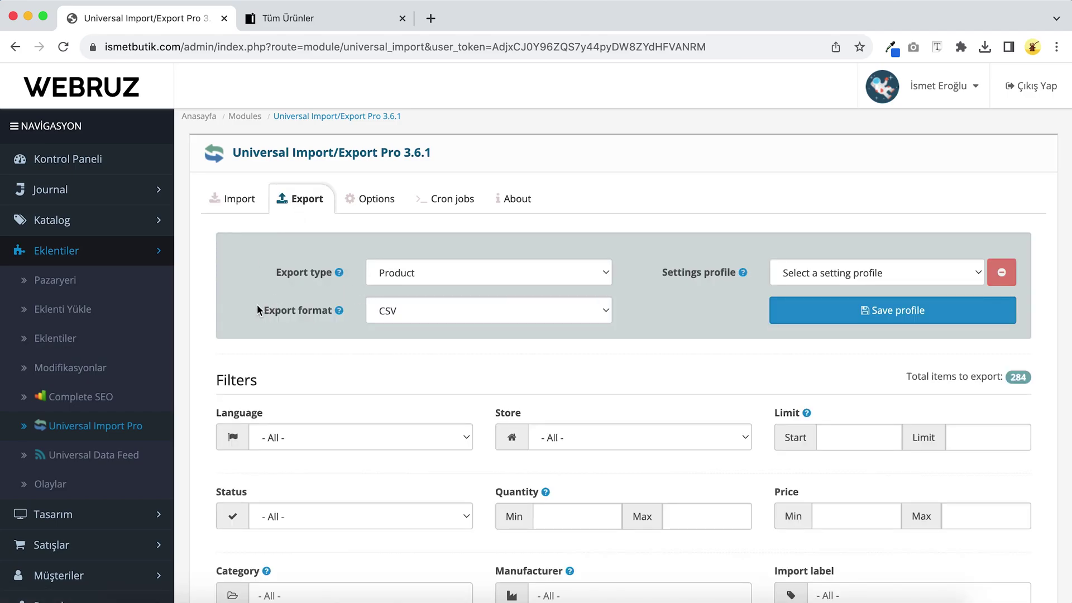
{"action": "left_click", "coordinate": [401, 314]}
{"action": "left_click", "coordinate": [399, 321]}
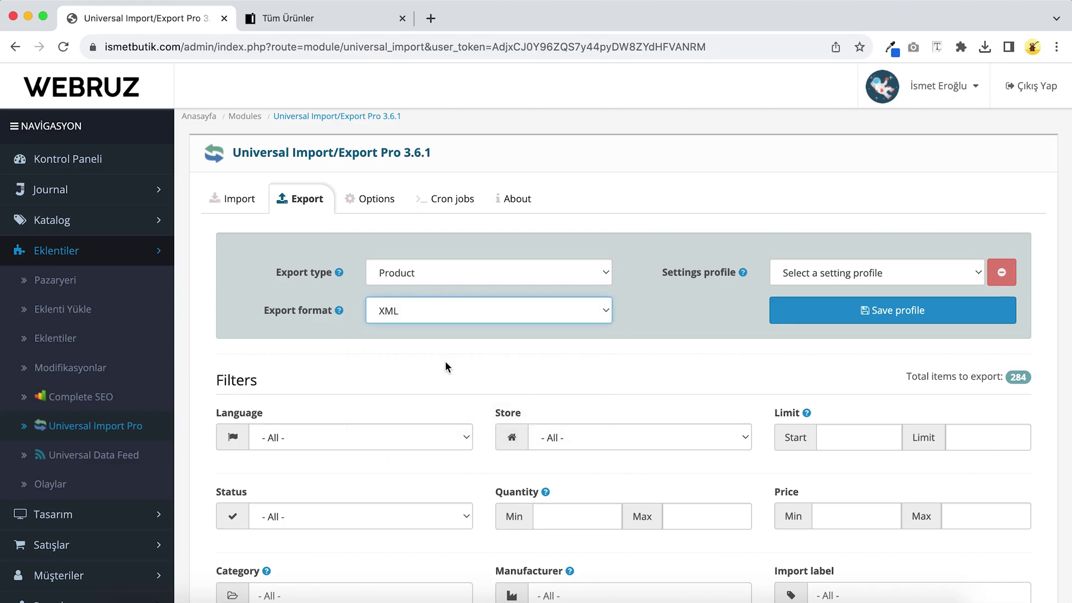
Limit the export fields to model, price and price_special, and generate the export file
{"action": "scroll", "coordinate": [444, 367], "scroll_direction": "down", "scroll_amount": 10}
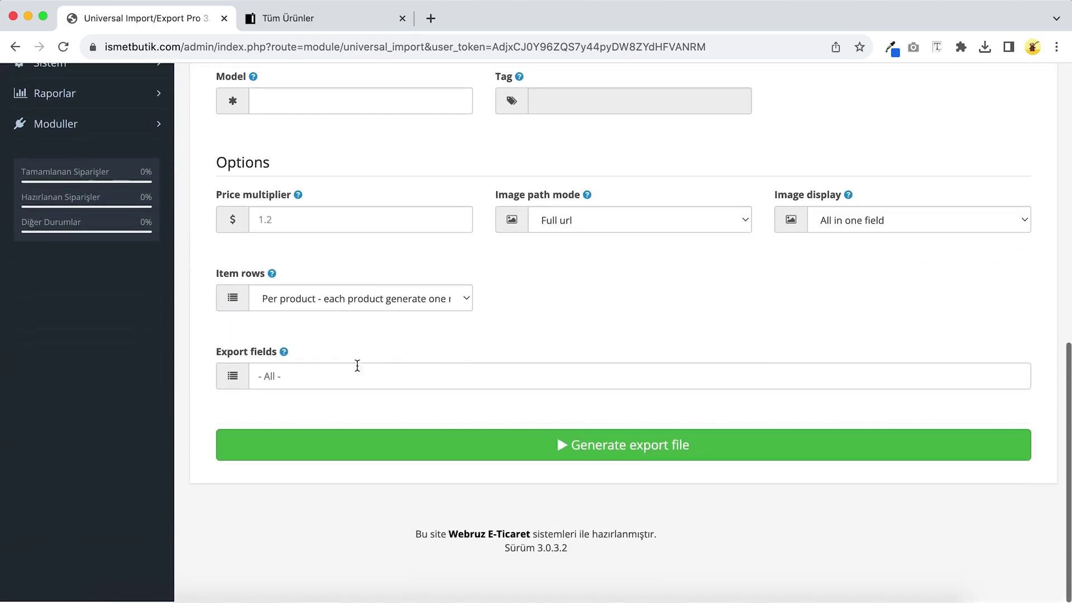
{"action": "left_click", "coordinate": [317, 371]}
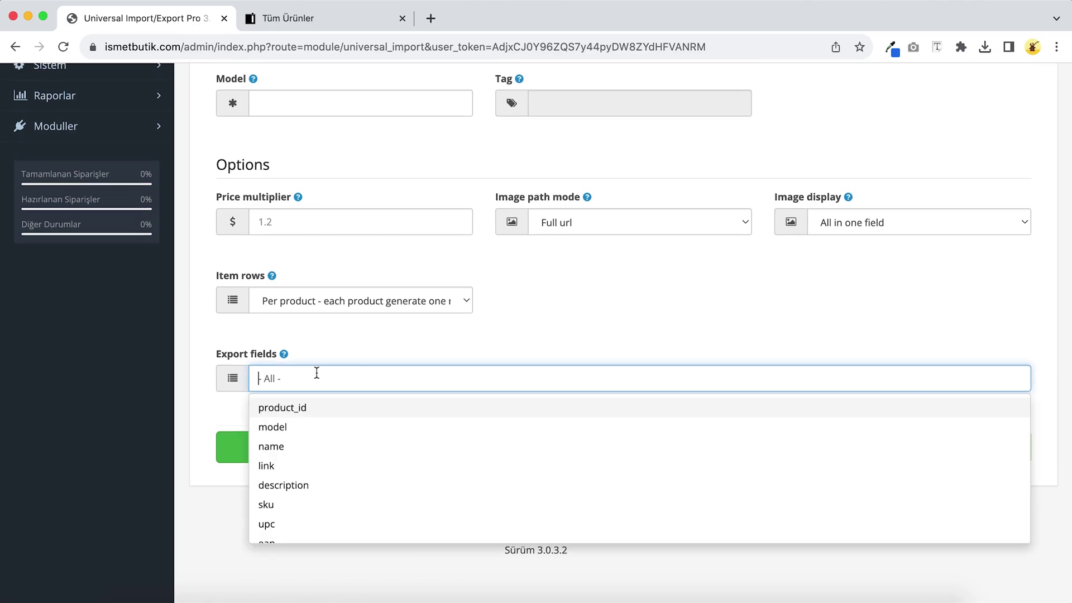
{"action": "left_click", "coordinate": [313, 426]}
{"action": "type", "text": "price"}
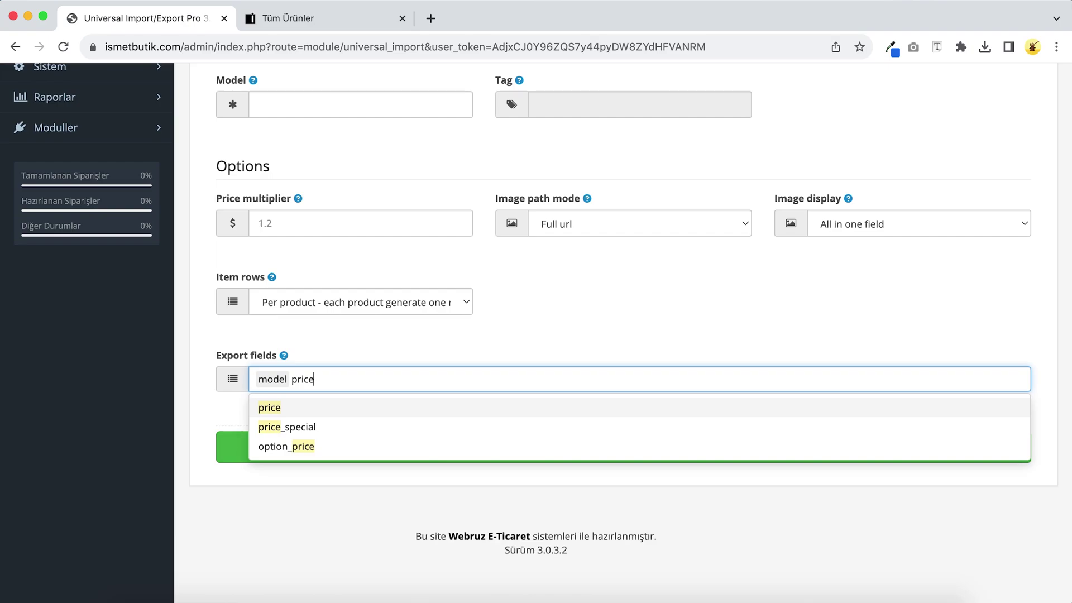
{"action": "key", "text": "Return"}
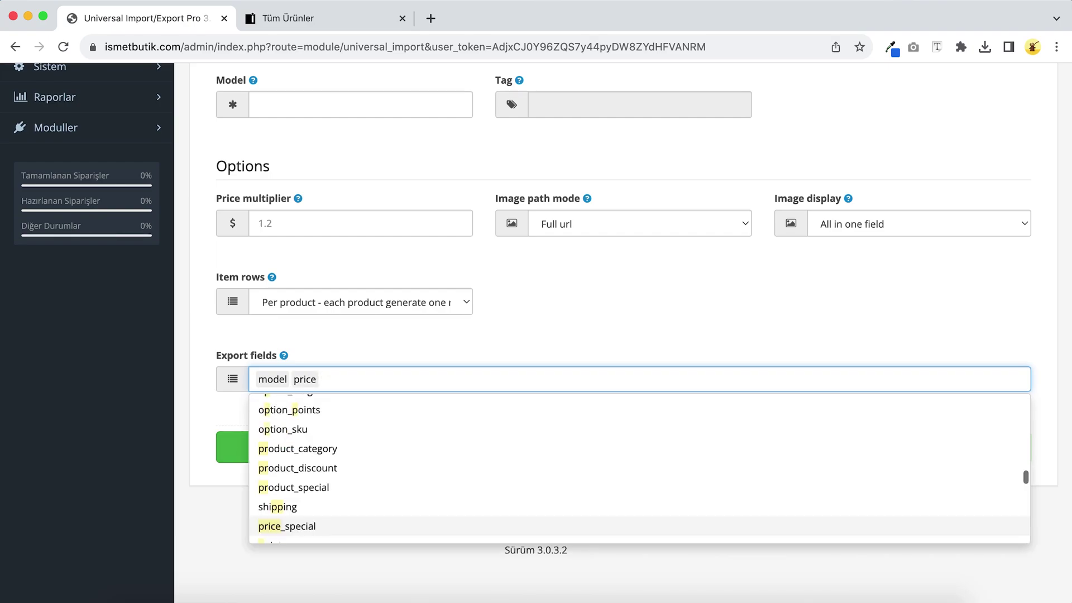
{"action": "type", "text": "price"}
{"action": "key", "text": "Return"}
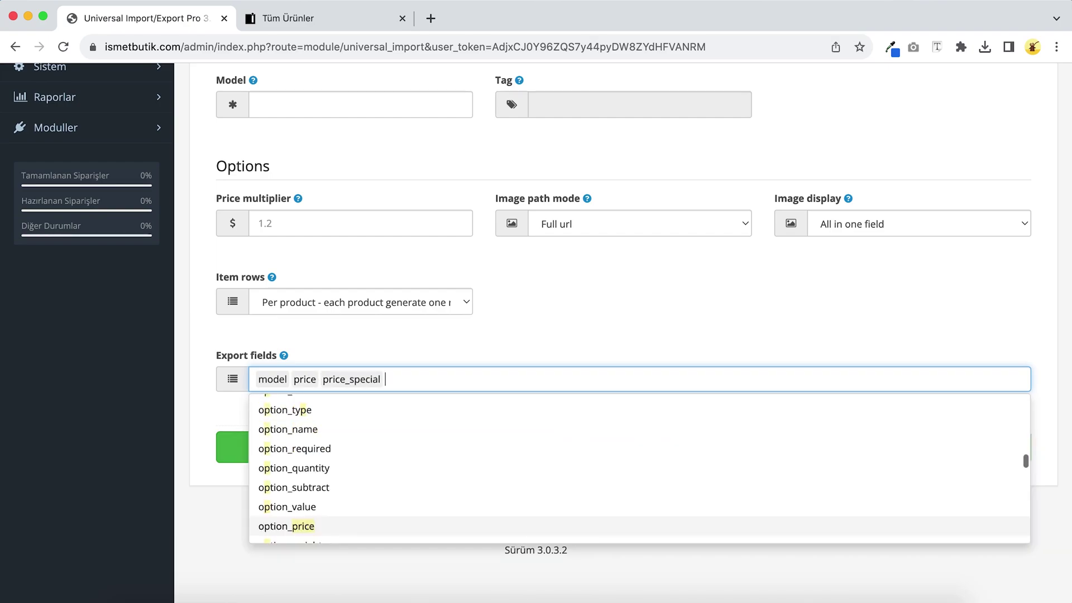
{"action": "left_click", "coordinate": [361, 341]}
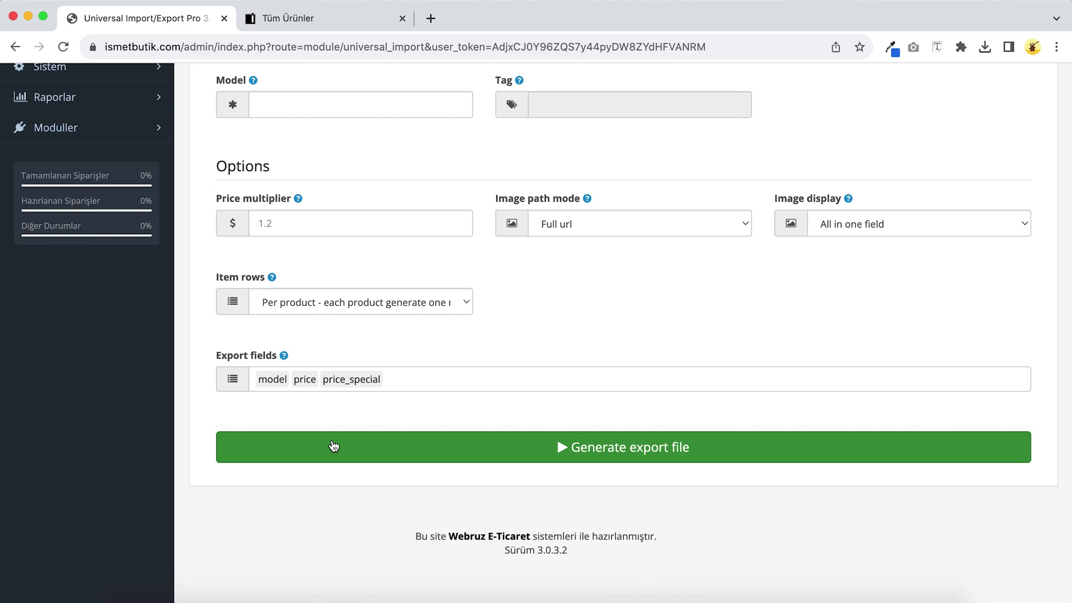
{"action": "left_click", "coordinate": [334, 446]}
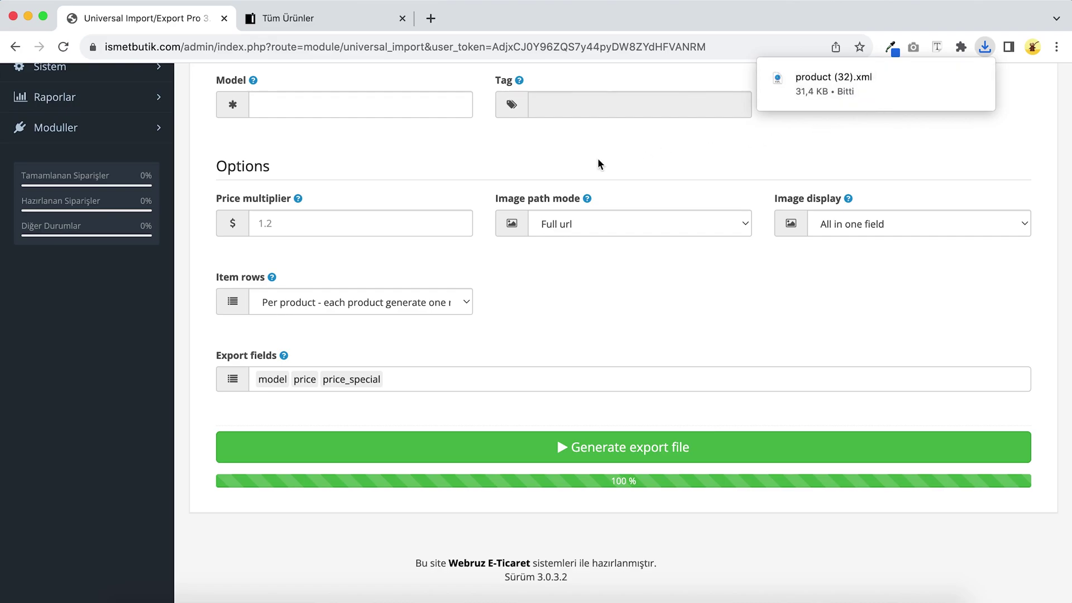
Upload the exported product (32).xml as the product import file, and continue past file selection and the default import settings
{"action": "scroll", "coordinate": [598, 158], "scroll_direction": "up", "scroll_amount": 10}
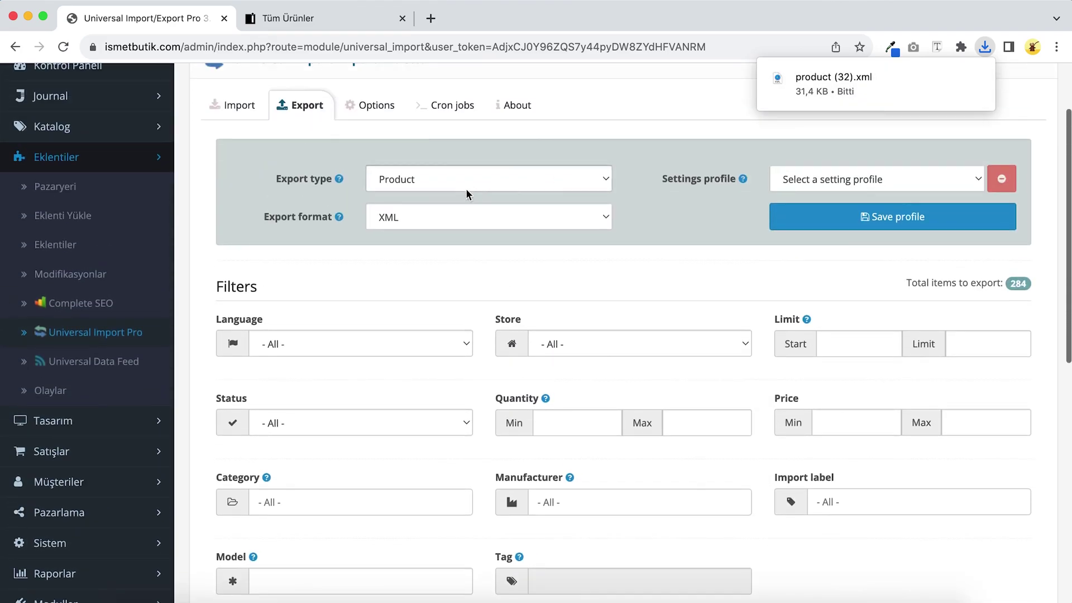
{"action": "left_click", "coordinate": [241, 107]}
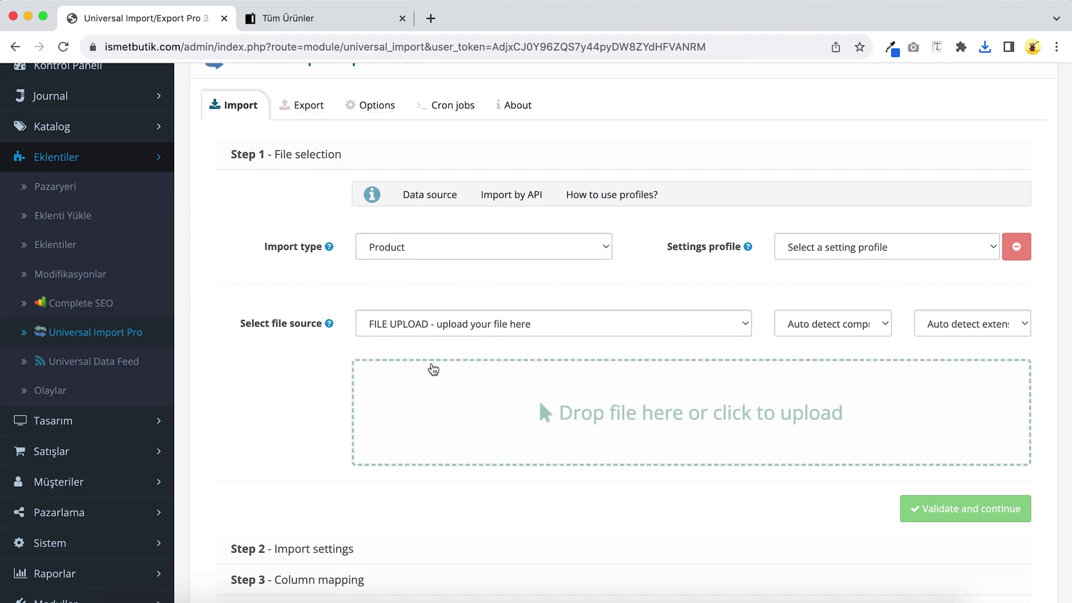
{"action": "left_click", "coordinate": [986, 50]}
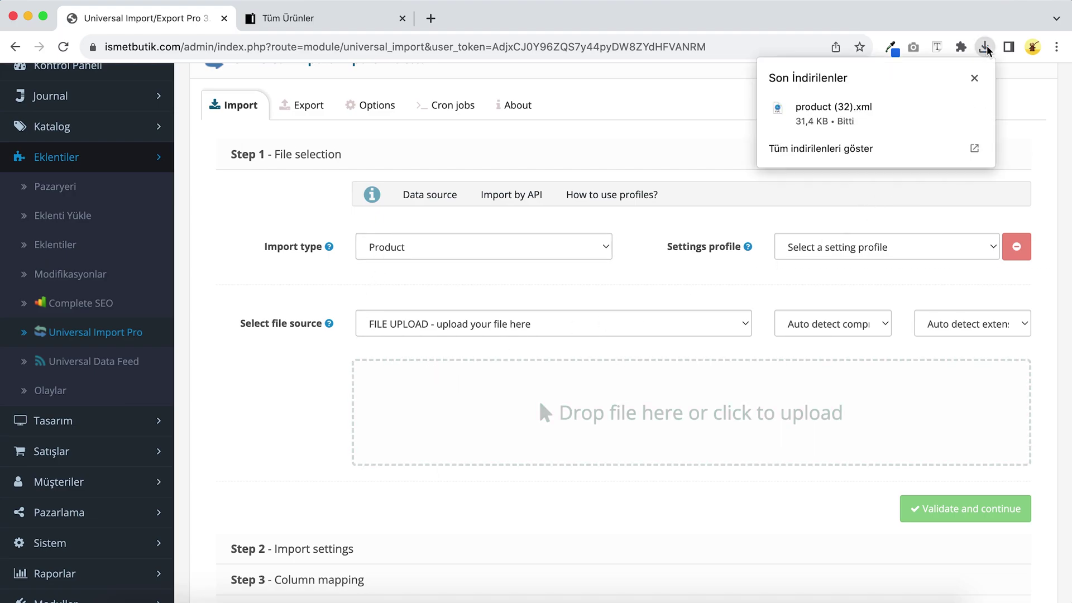
{"action": "left_click_drag", "start_coordinate": [907, 110], "coordinate": [619, 395]}
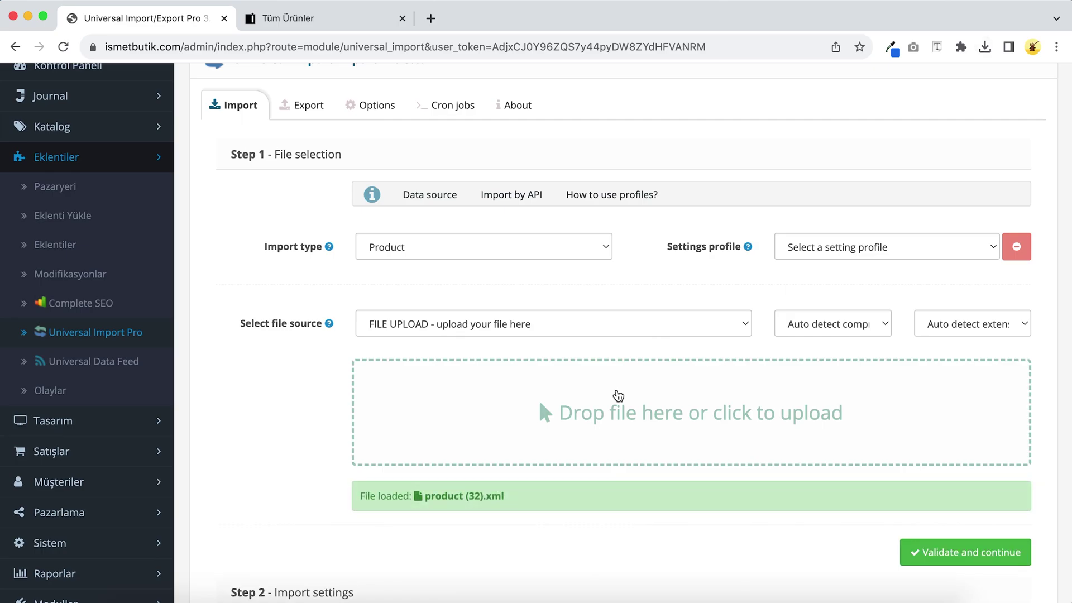
{"action": "left_click", "coordinate": [937, 546]}
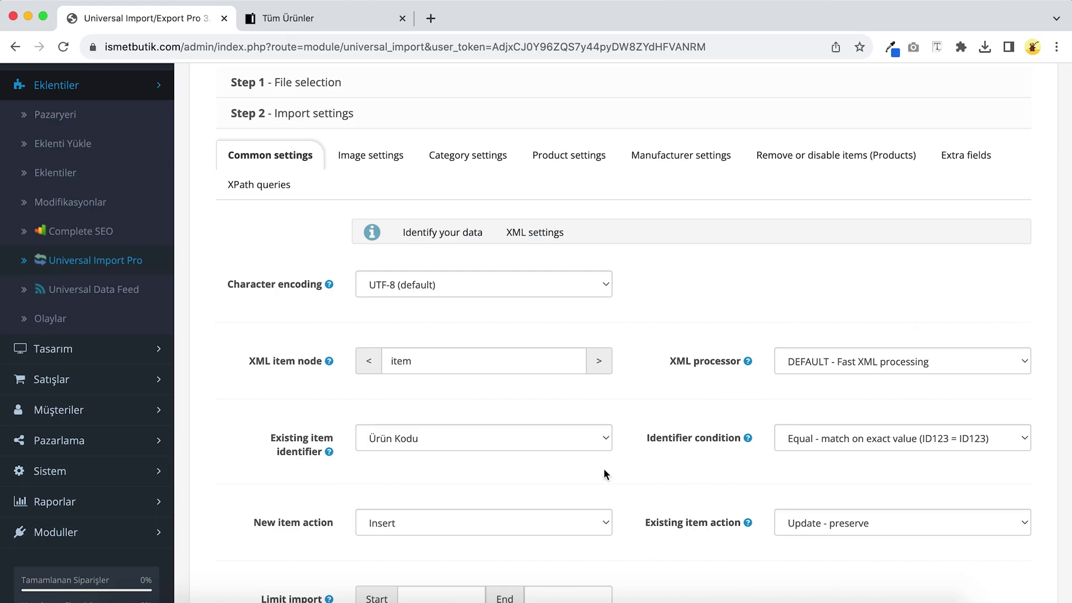
{"action": "scroll", "coordinate": [669, 476], "scroll_direction": "down", "scroll_amount": 3}
{"action": "left_click", "coordinate": [933, 487]}
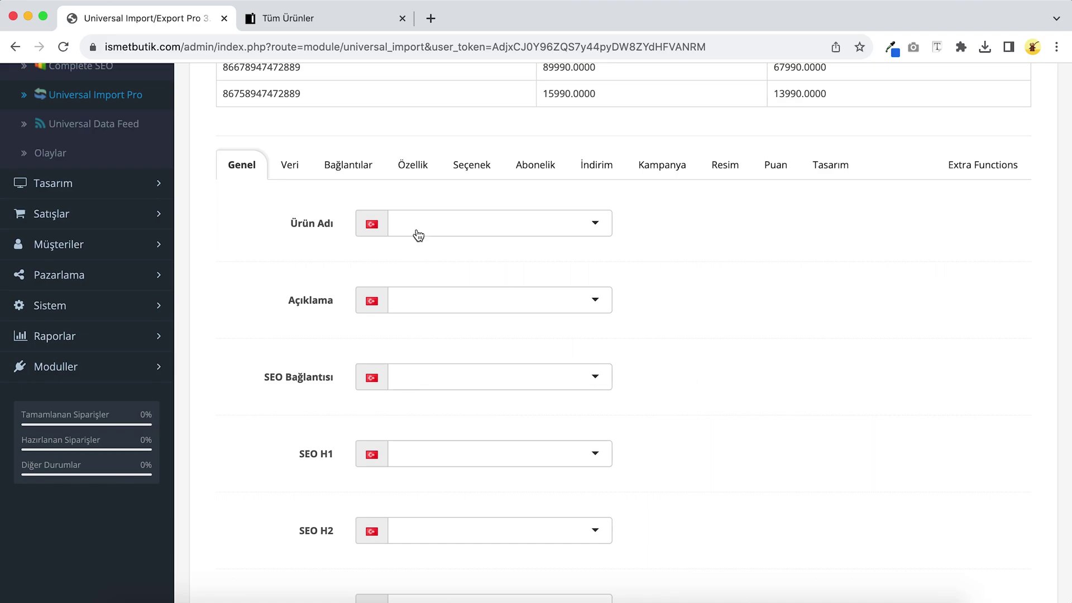
Check the Veri mappings for product code and price, and map the Kampanya special price to the price_special column
{"action": "left_click", "coordinate": [304, 170]}
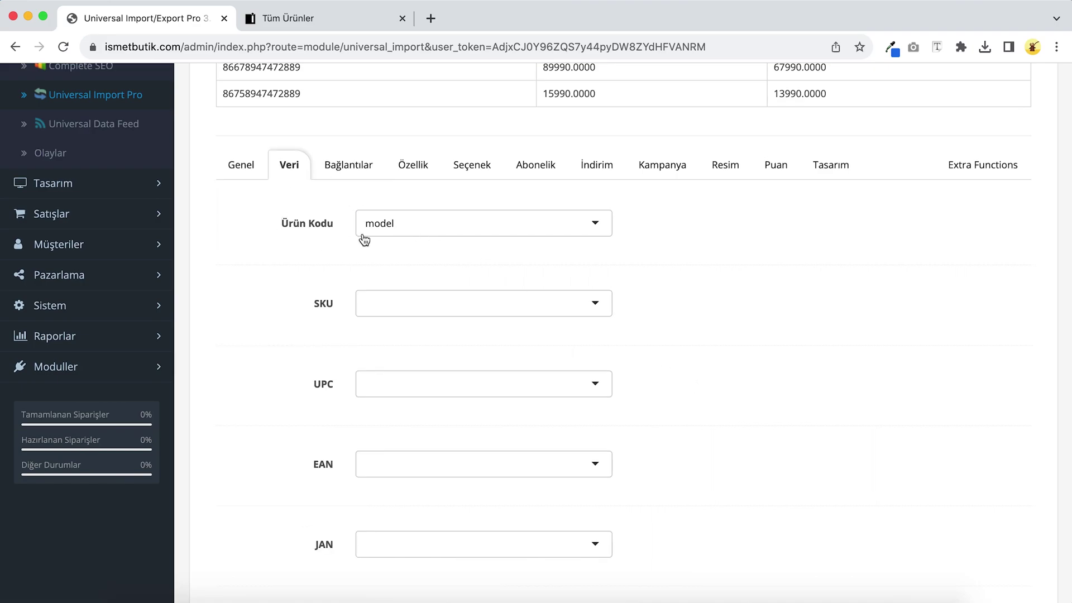
{"action": "scroll", "coordinate": [257, 289], "scroll_direction": "down", "scroll_amount": 6}
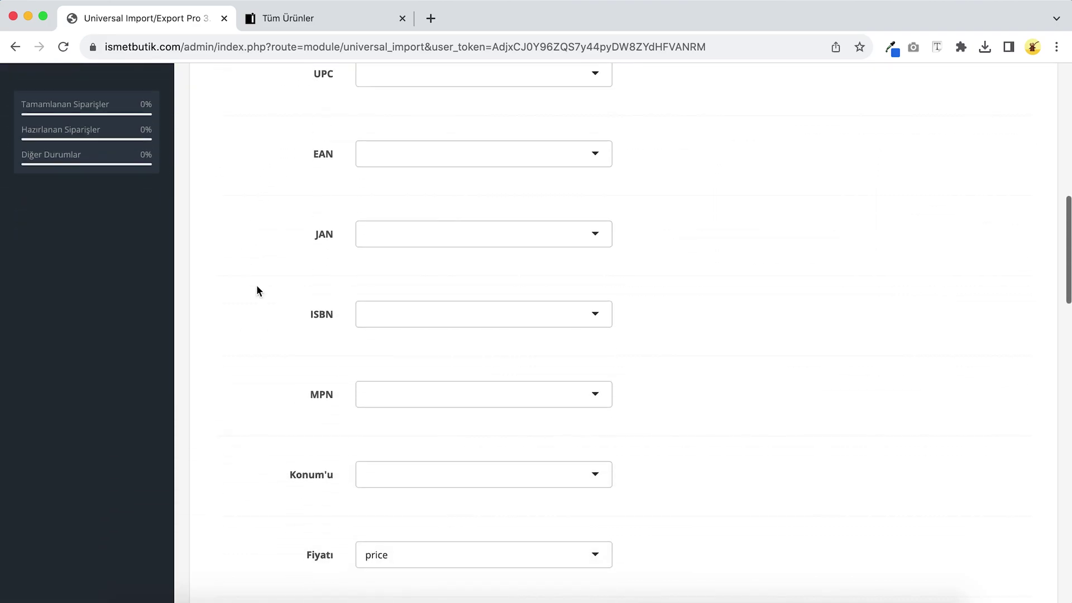
{"action": "scroll", "coordinate": [257, 285], "scroll_direction": "down", "scroll_amount": 3}
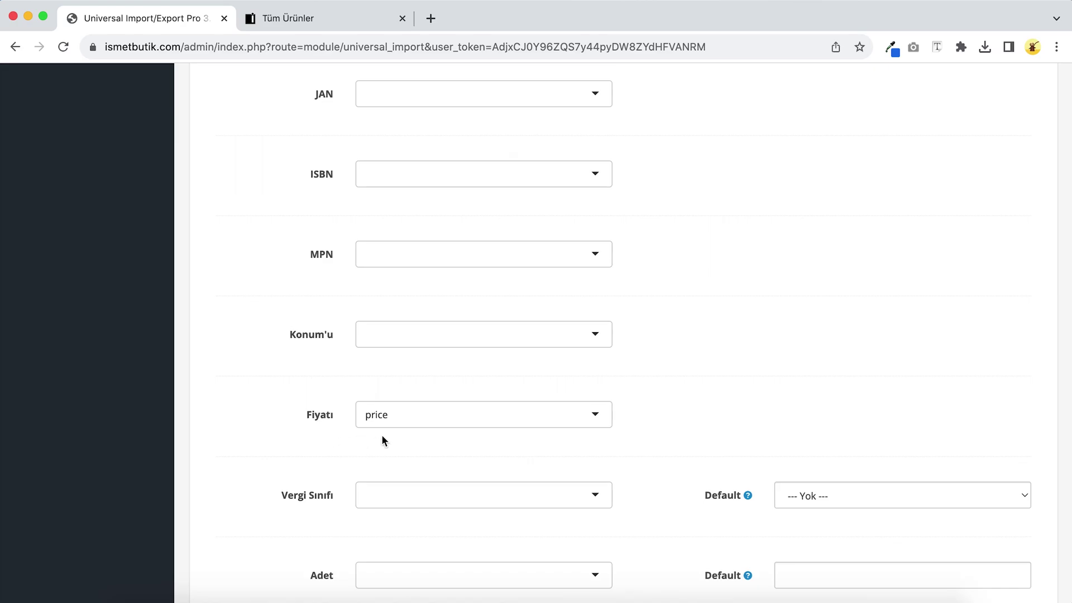
{"action": "scroll", "coordinate": [391, 434], "scroll_direction": "up", "scroll_amount": 10}
{"action": "left_click", "coordinate": [677, 257]}
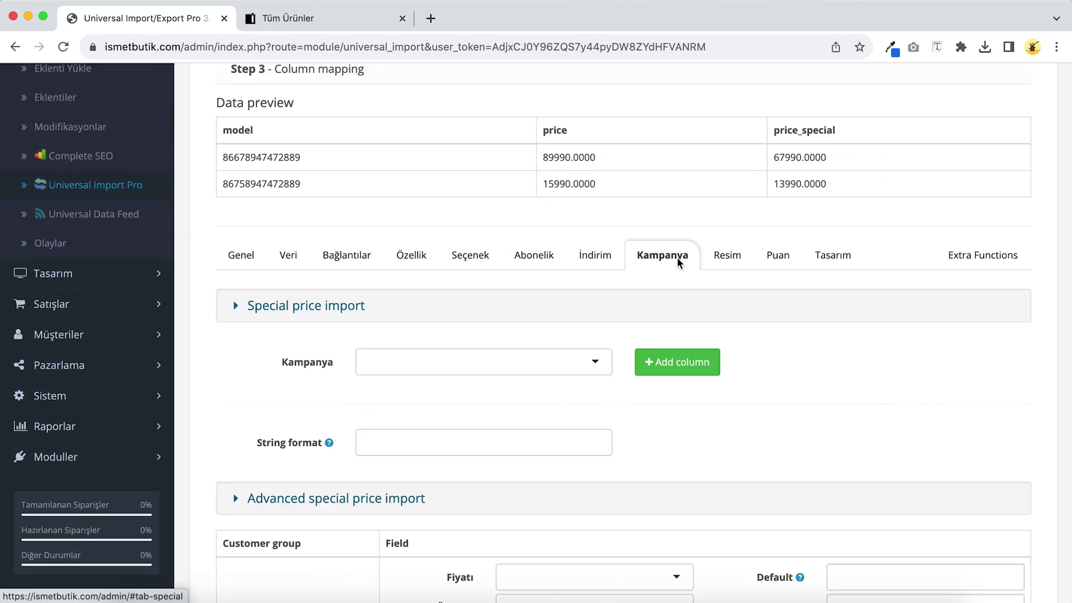
{"action": "left_click", "coordinate": [540, 363]}
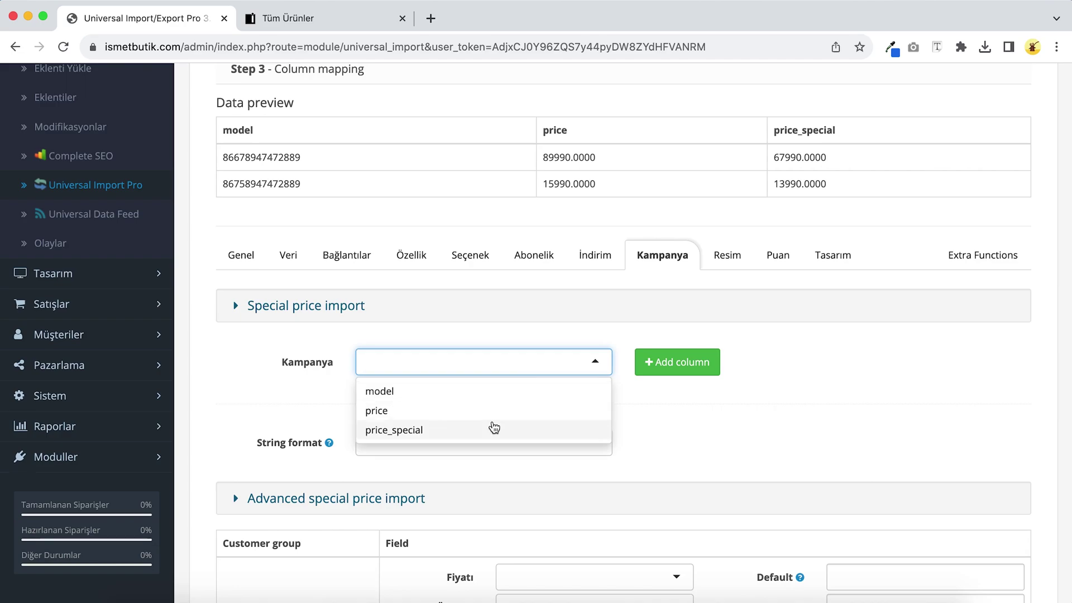
{"action": "left_click", "coordinate": [493, 429]}
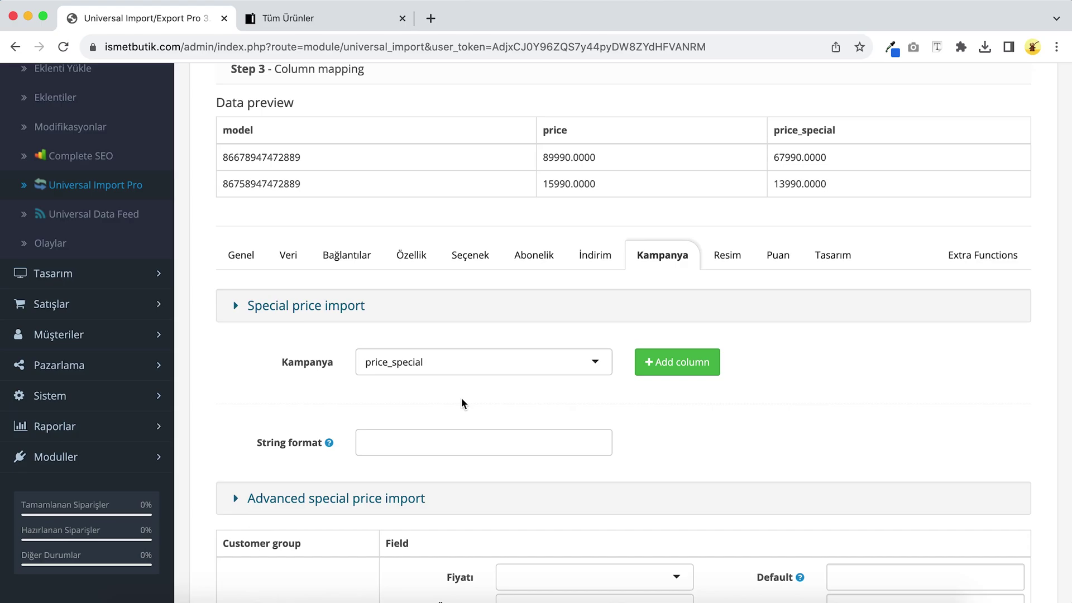
Add a Wholesale price calculator extra function to the column mapping, with price as its source field
{"action": "left_click", "coordinate": [1001, 261]}
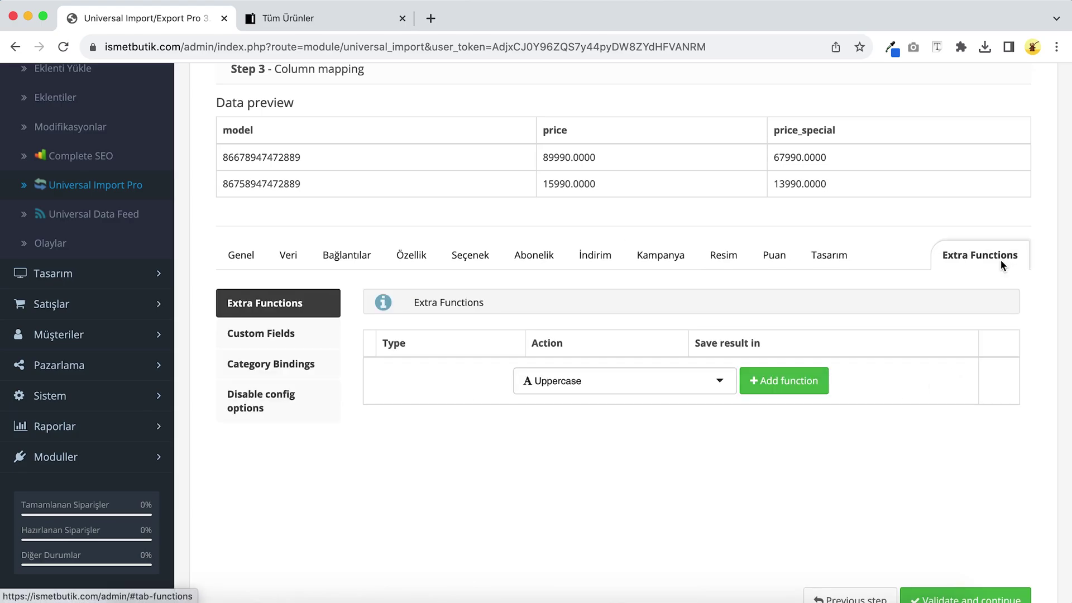
{"action": "left_click", "coordinate": [672, 381]}
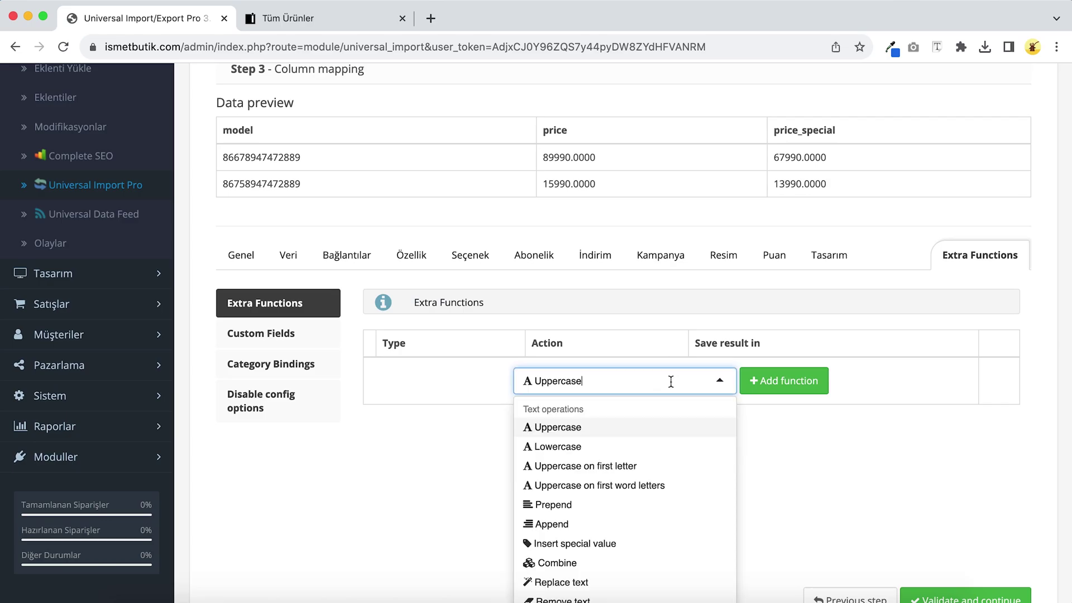
{"action": "scroll", "coordinate": [658, 448], "scroll_direction": "down", "scroll_amount": 5}
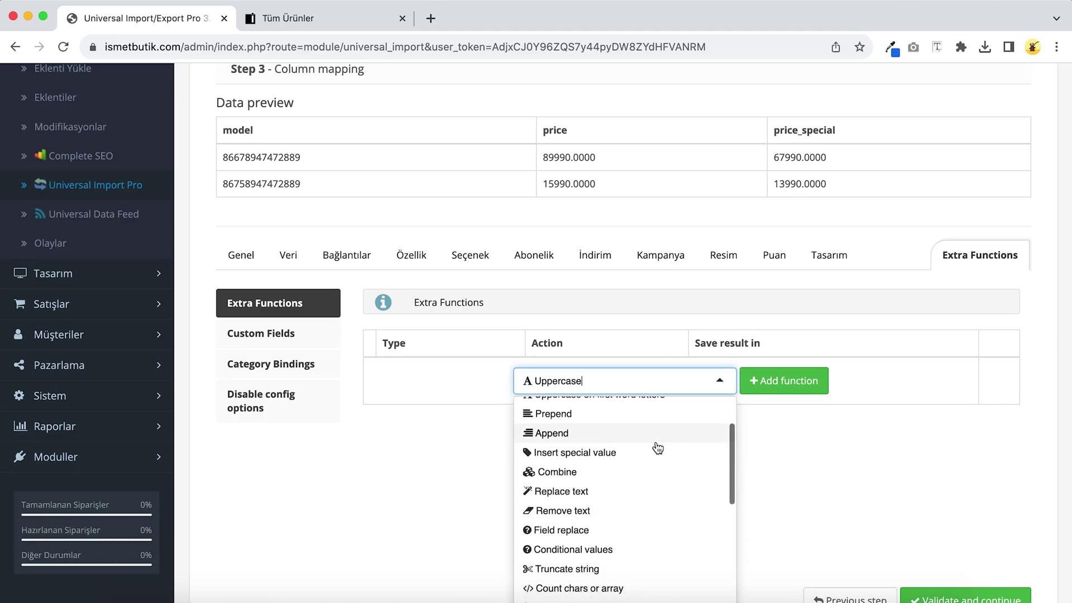
{"action": "scroll", "coordinate": [658, 448], "scroll_direction": "down", "scroll_amount": 6}
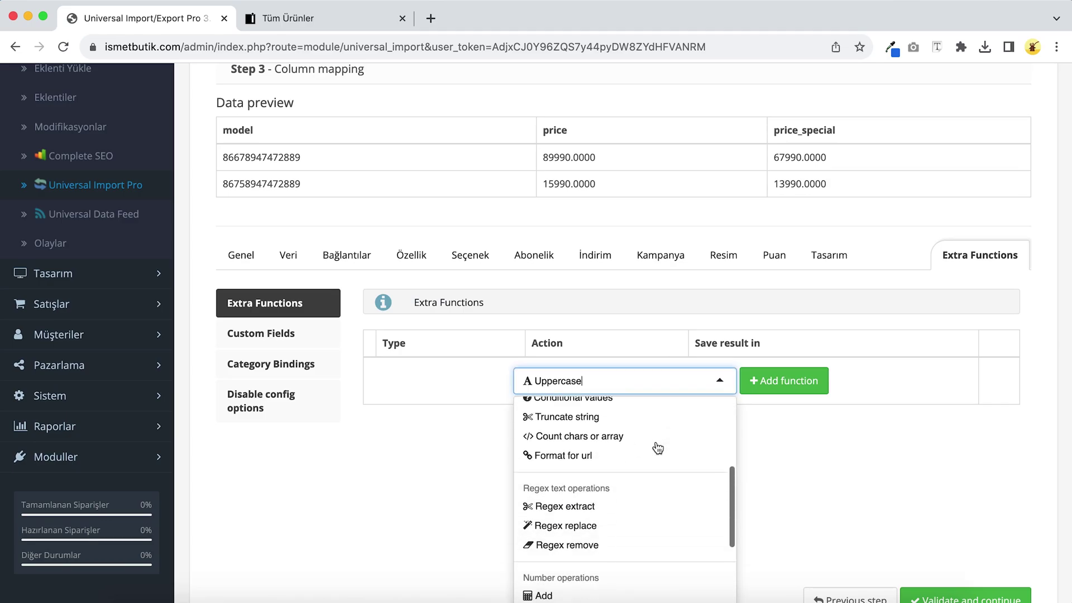
{"action": "scroll", "coordinate": [658, 447], "scroll_direction": "down", "scroll_amount": 5}
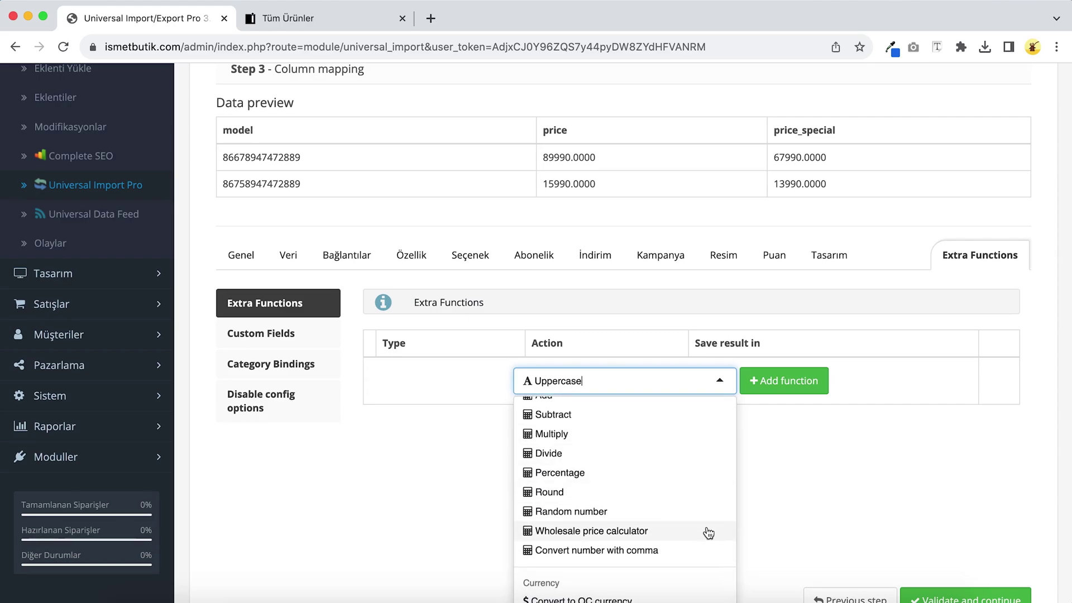
{"action": "left_click", "coordinate": [676, 531]}
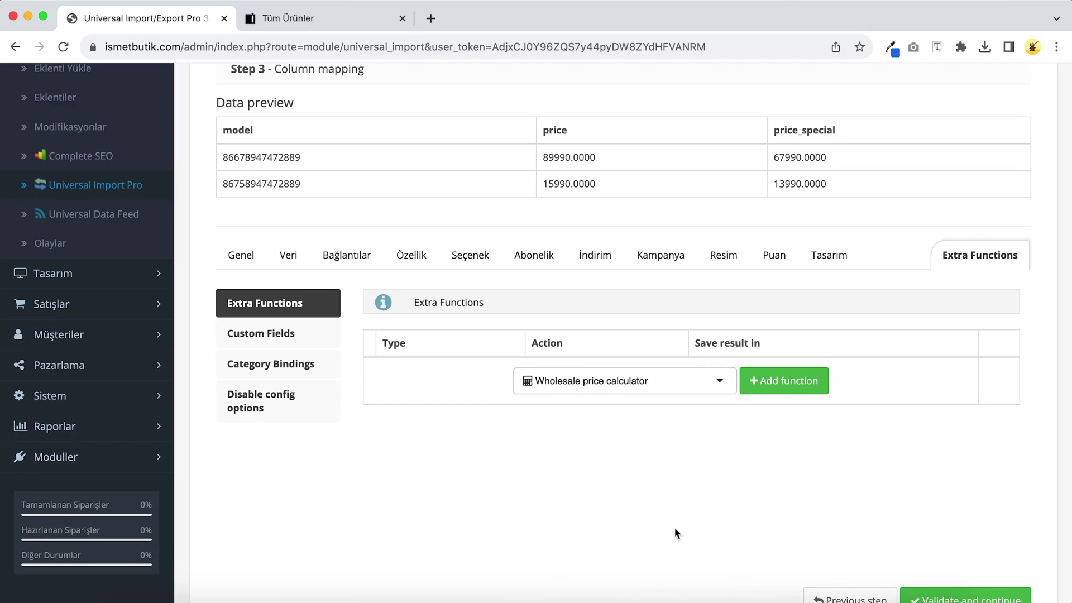
{"action": "left_click", "coordinate": [784, 390]}
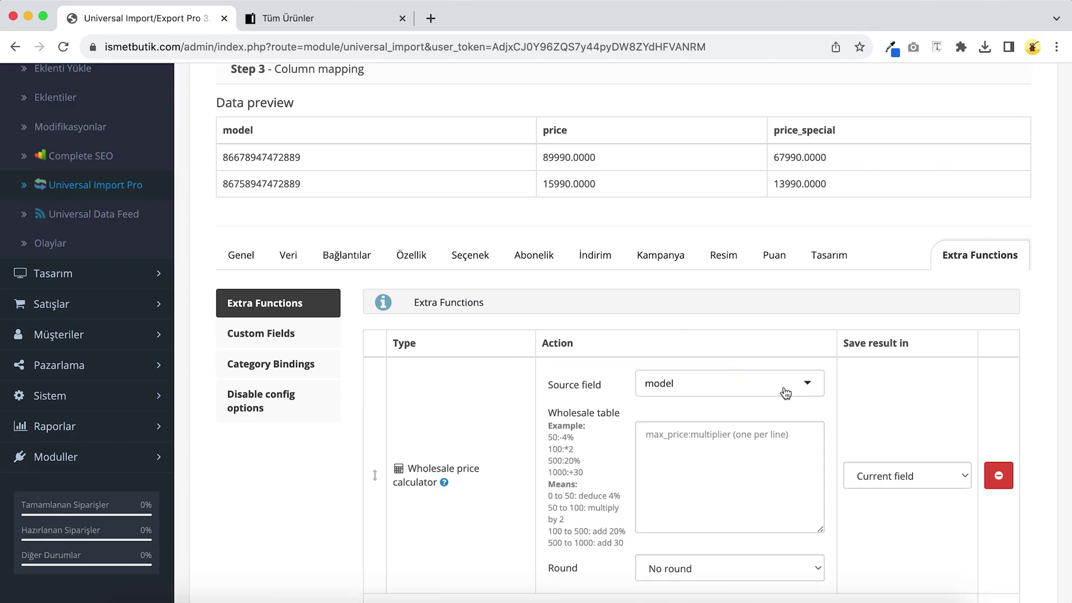
{"action": "left_click", "coordinate": [736, 391]}
{"action": "left_click", "coordinate": [689, 434]}
{"action": "left_click", "coordinate": [665, 465]}
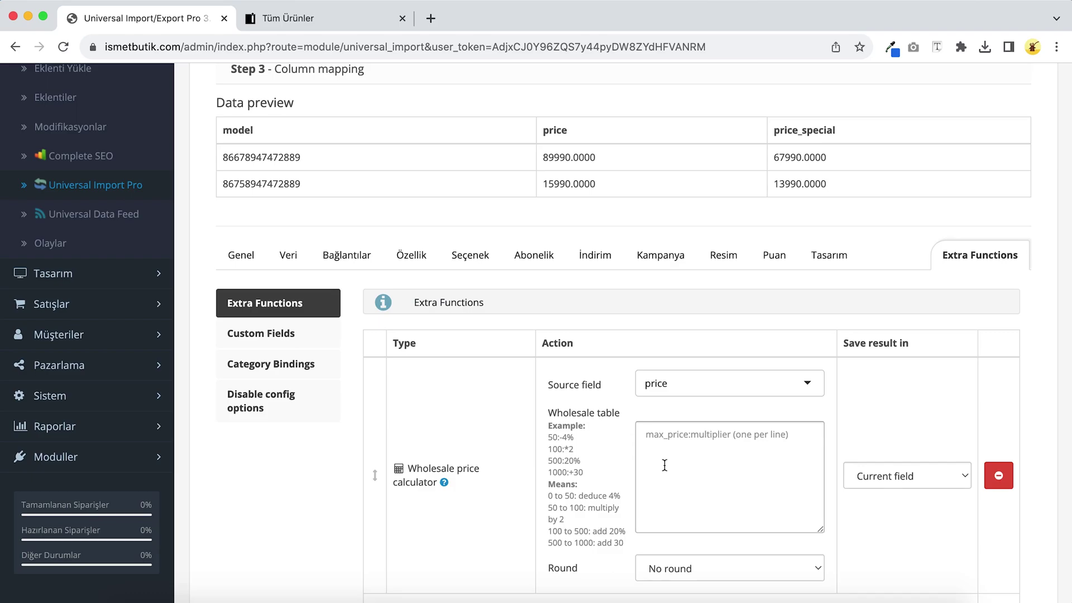
{"action": "type", "text": "300:"}
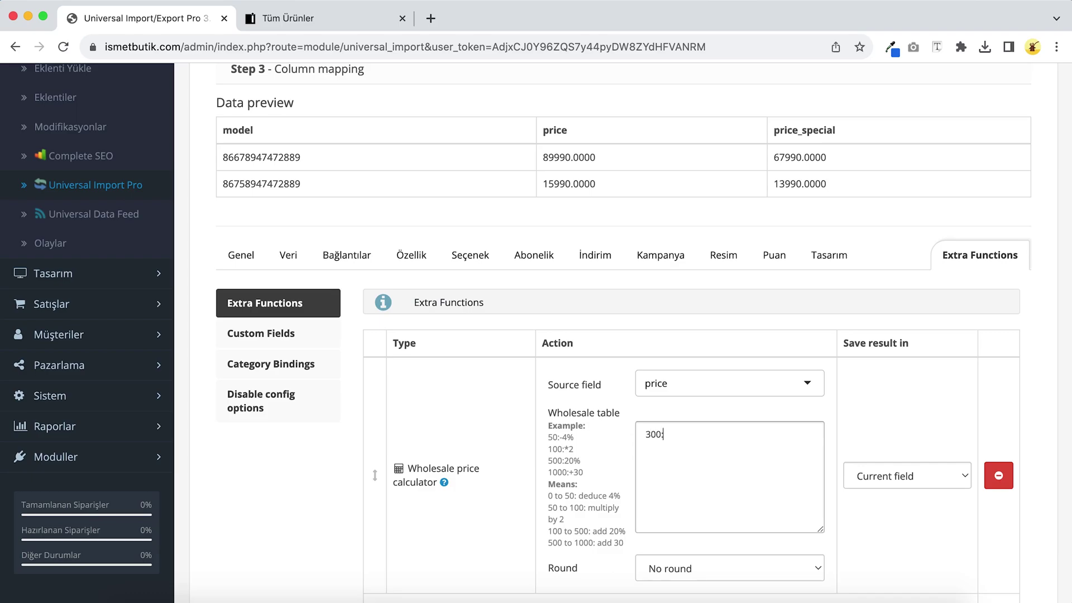
{"action": "type", "text": "*1.5"}
{"action": "key", "text": "Return"}
{"action": "type", "text": "900:*"}
{"action": "type", "text": "1.45"}
{"action": "type", "text": "2000:"}
{"action": "type", "text": "*1.3"}
{"action": "key", "text": "Return"}
{"action": "type", "text": "999"}
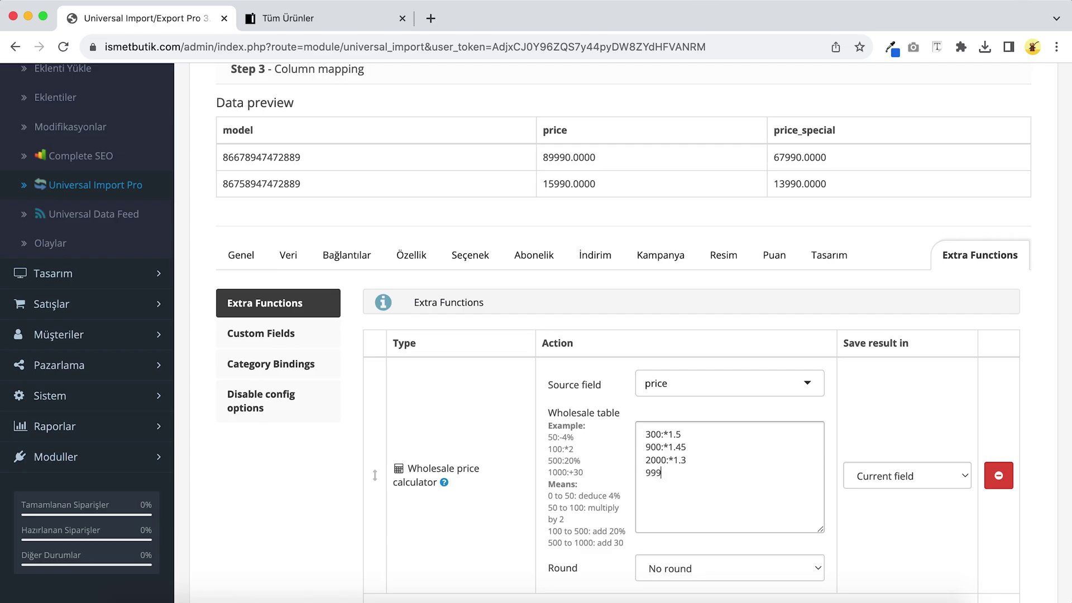
{"action": "type", "text": "999999999:*1.2"}
{"action": "scroll", "coordinate": [743, 477], "scroll_direction": "down", "scroll_amount": 1}
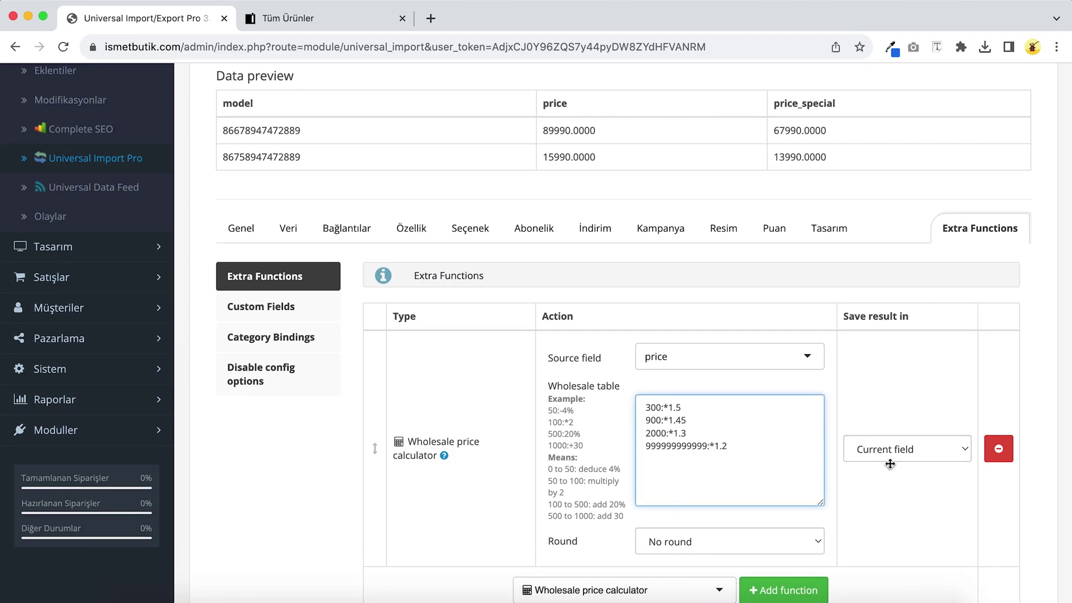
Add a second Wholesale price calculator function with price as its source field
{"action": "scroll", "coordinate": [890, 465], "scroll_direction": "down", "scroll_amount": 2}
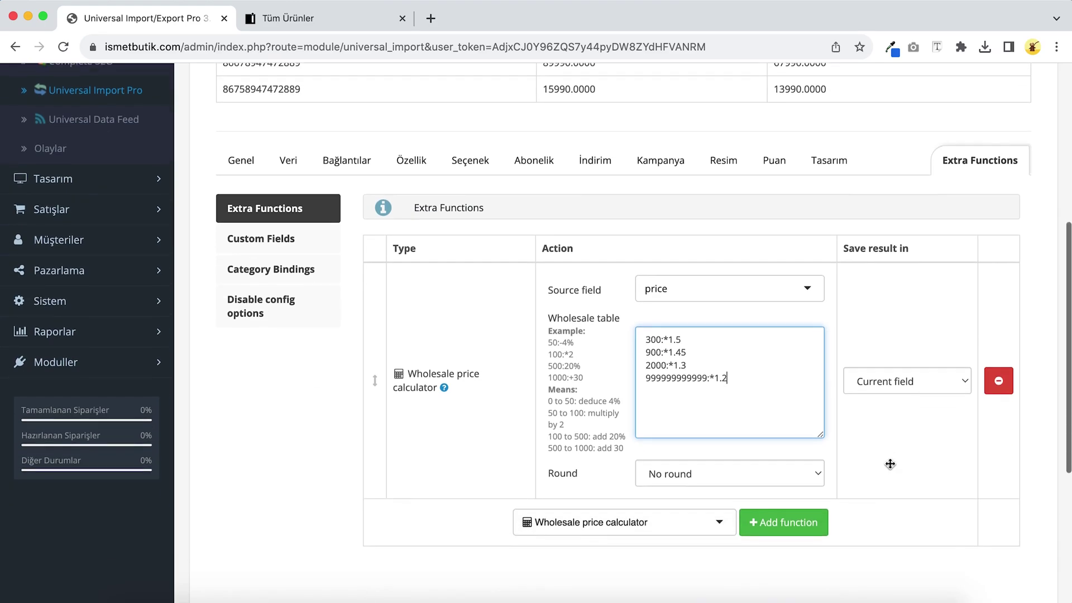
{"action": "scroll", "coordinate": [890, 465], "scroll_direction": "down", "scroll_amount": 1}
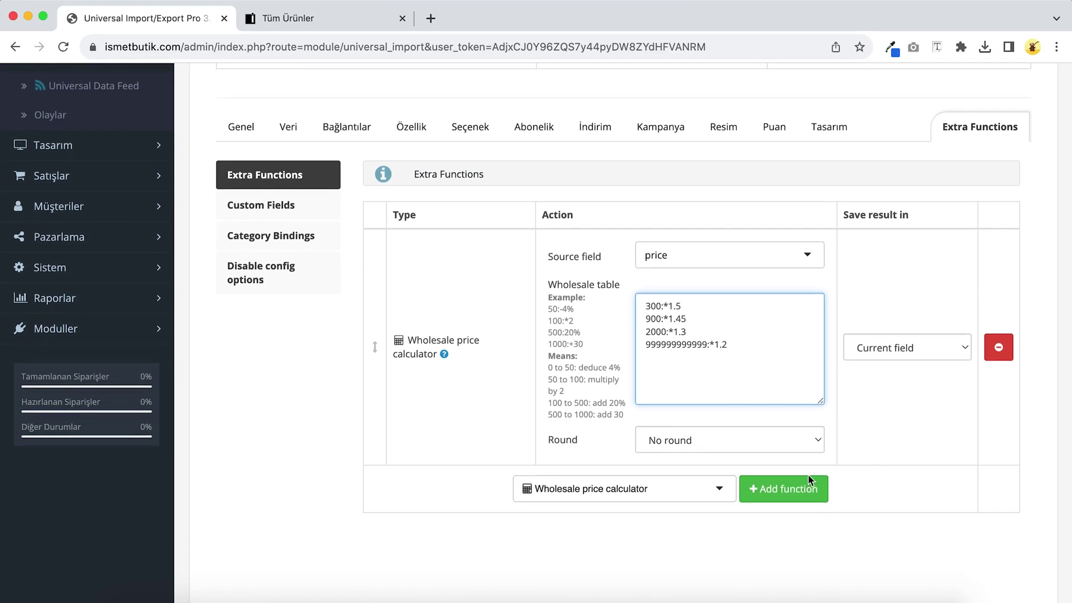
{"action": "left_click", "coordinate": [793, 491]}
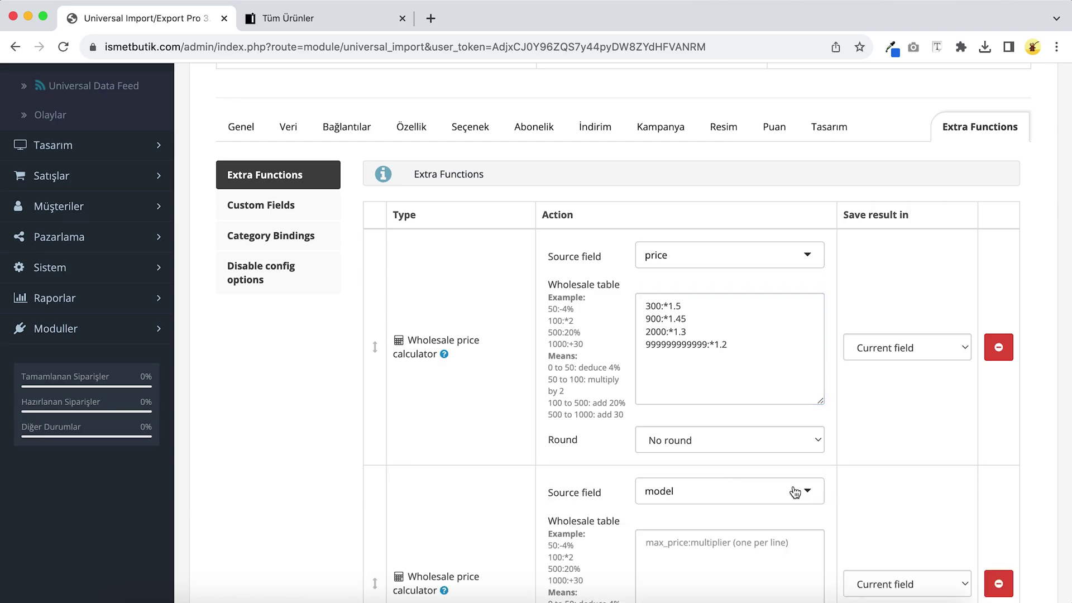
{"action": "scroll", "coordinate": [795, 492], "scroll_direction": "down", "scroll_amount": 2}
{"action": "left_click", "coordinate": [742, 423]}
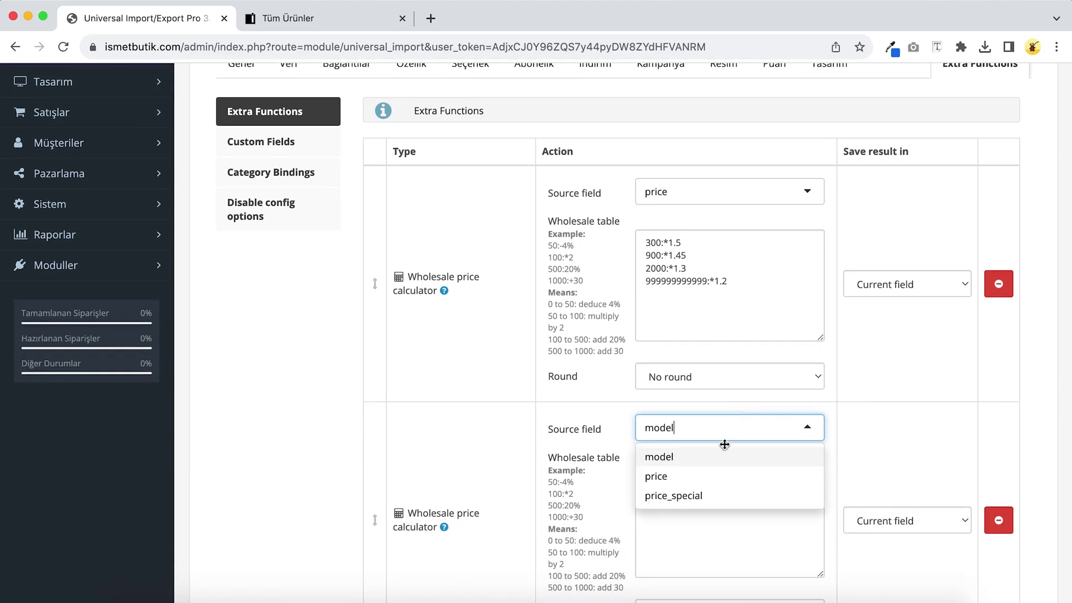
{"action": "left_click", "coordinate": [694, 478]}
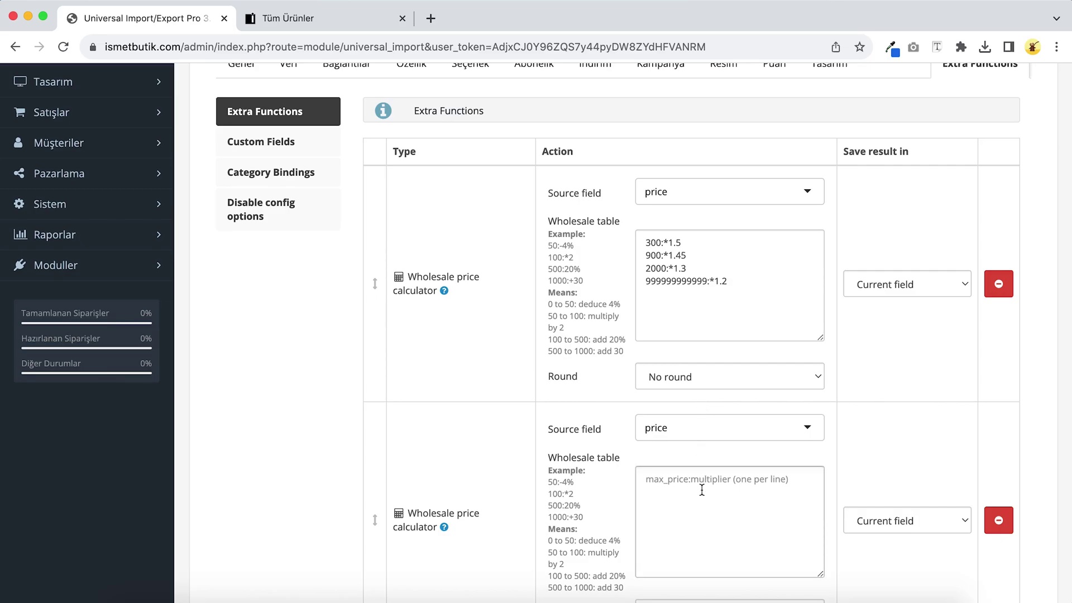
{"action": "type", "text": "5"}
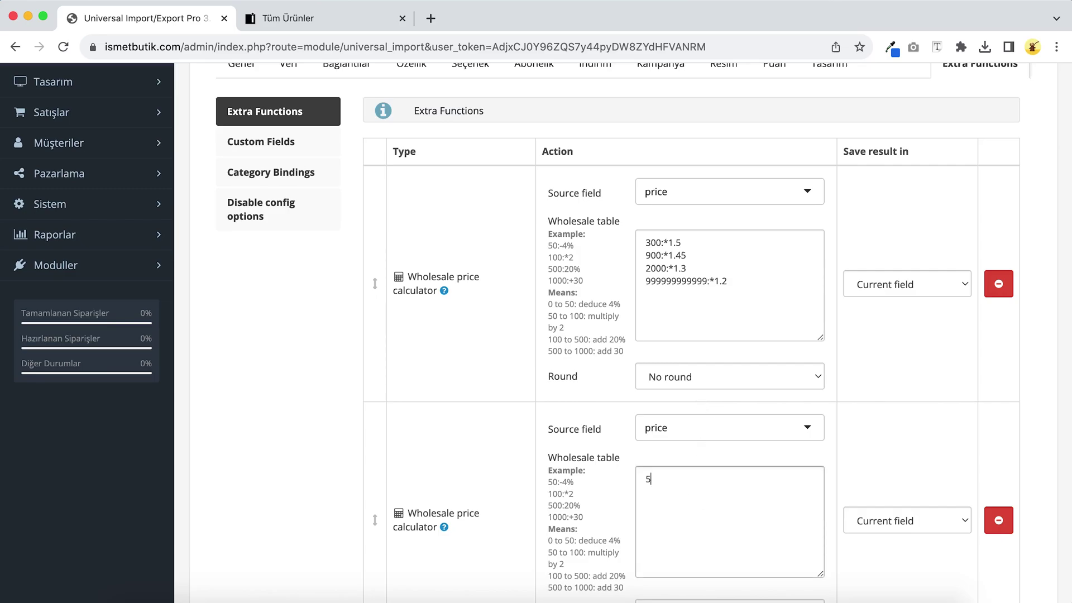
{"action": "type", "text": "00:+60 "}
{"action": "type", "text": "1500:"}
{"action": "type", "text": "+"}
{"action": "type", "text": "30"}
{"action": "key", "text": "Return"}
{"action": "type", "text": "999999999"}
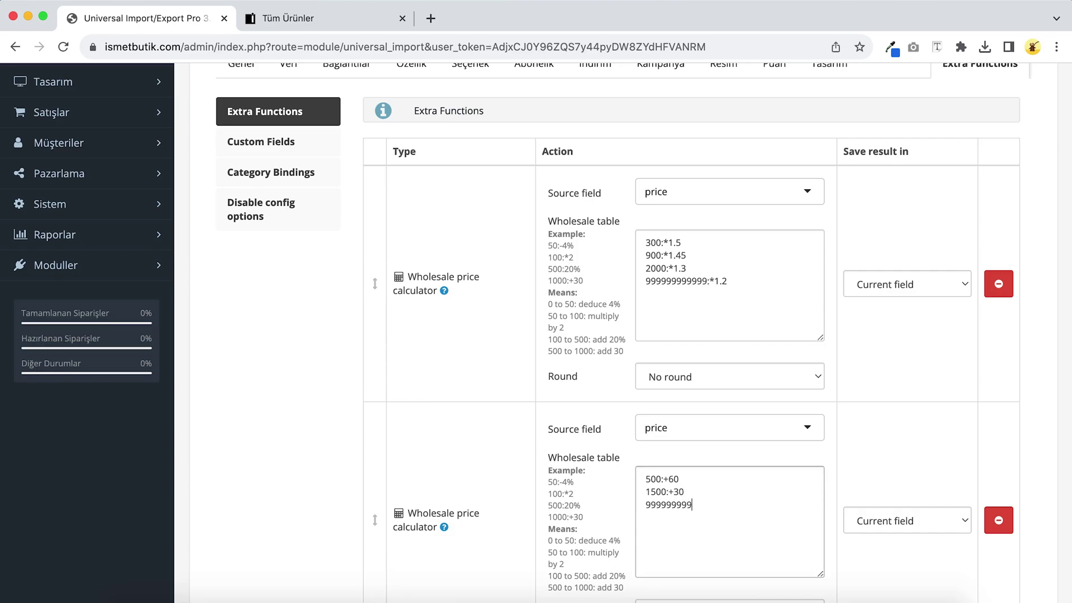
{"action": "type", "text": "999:+20"}
{"action": "scroll", "coordinate": [721, 513], "scroll_direction": "down", "scroll_amount": 3}
{"action": "left_click", "coordinate": [721, 513]}
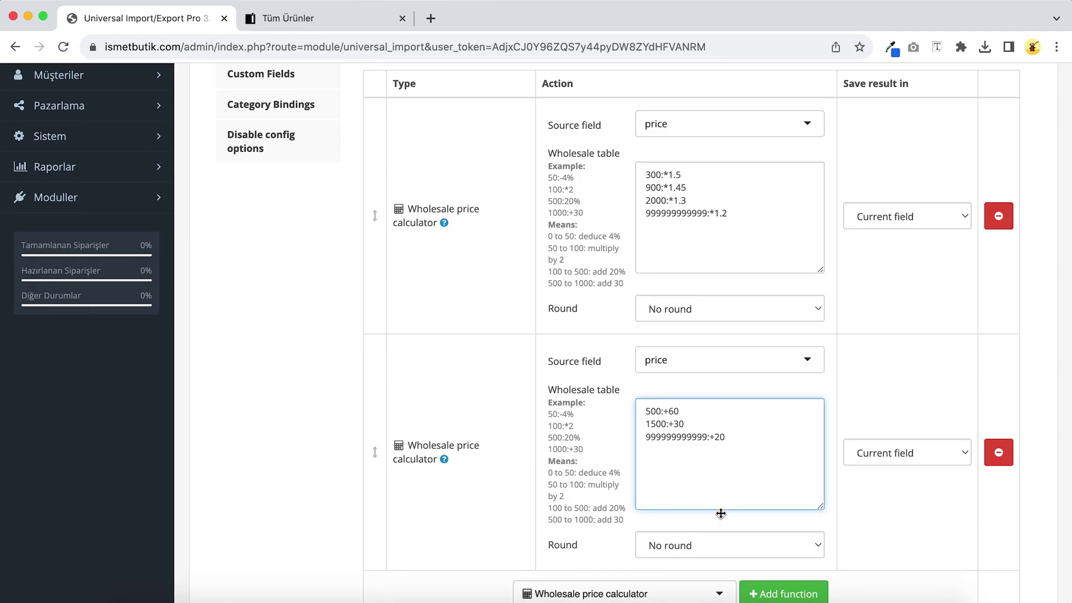
Check the decimals of the Nike W Af1 Shadow's regular price in the storefront catalog, and return to the import page
{"action": "left_click", "coordinate": [276, 20]}
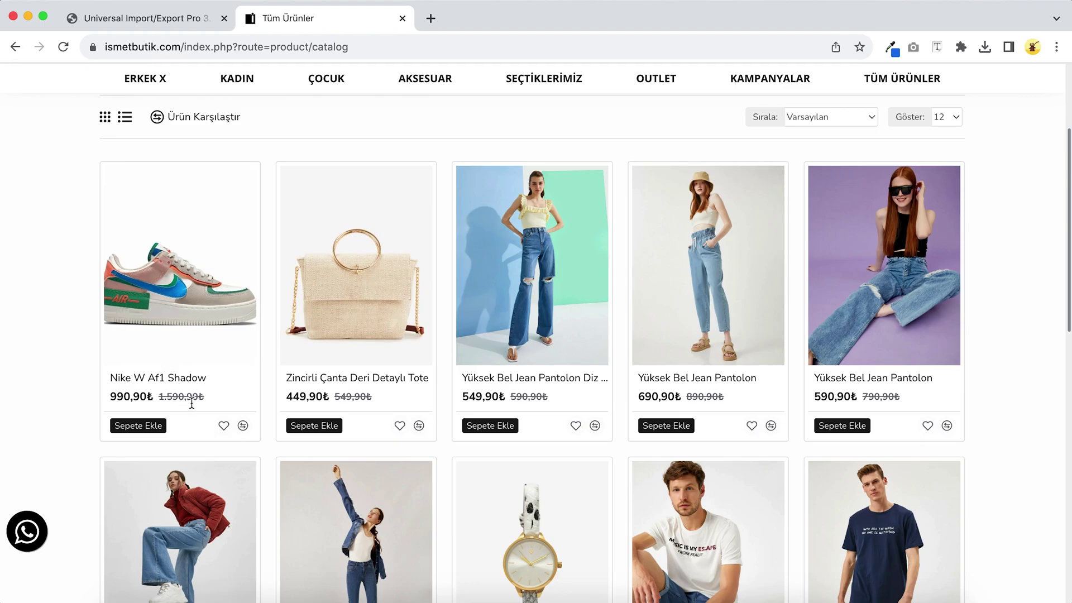
{"action": "left_click_drag", "start_coordinate": [188, 400], "coordinate": [198, 400]}
{"action": "left_click", "coordinate": [133, 19]}
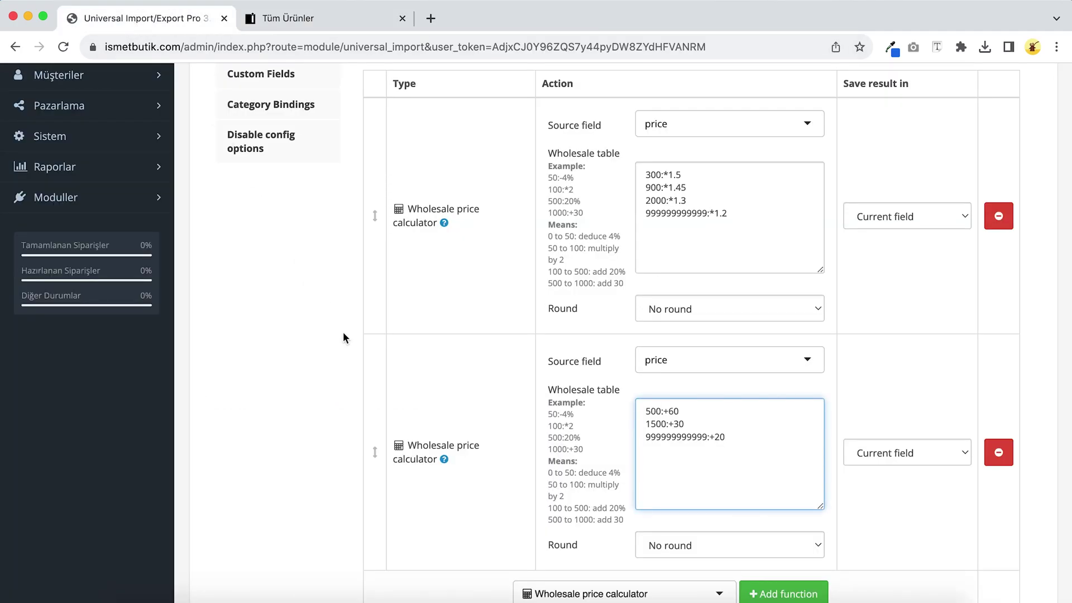
Set the second price function's rounding to Integer (1)
{"action": "scroll", "coordinate": [343, 332], "scroll_direction": "down", "scroll_amount": 1}
{"action": "left_click", "coordinate": [675, 501]}
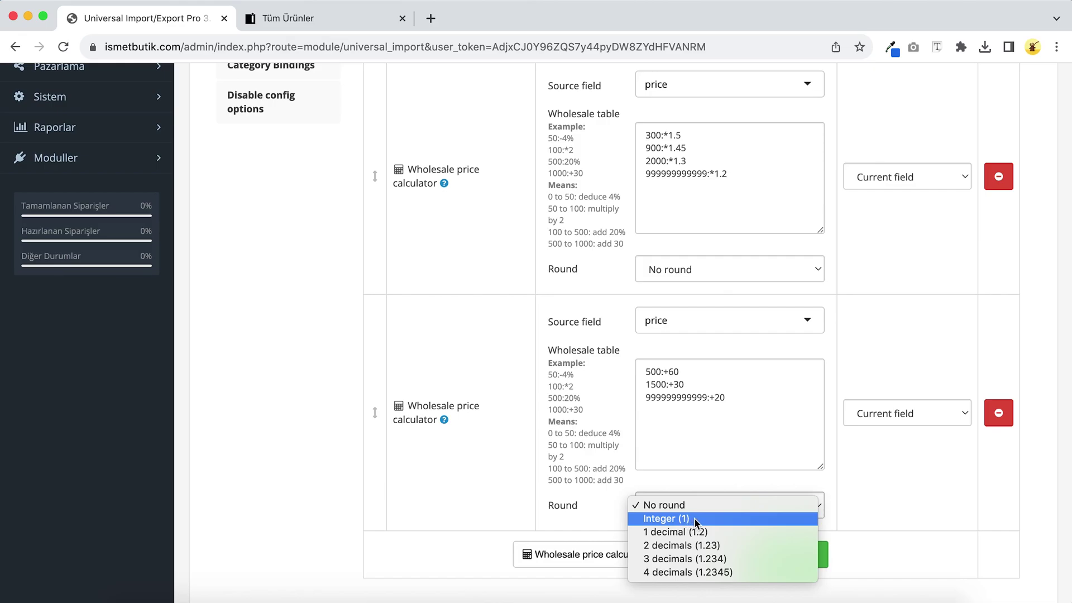
{"action": "left_click", "coordinate": [695, 519]}
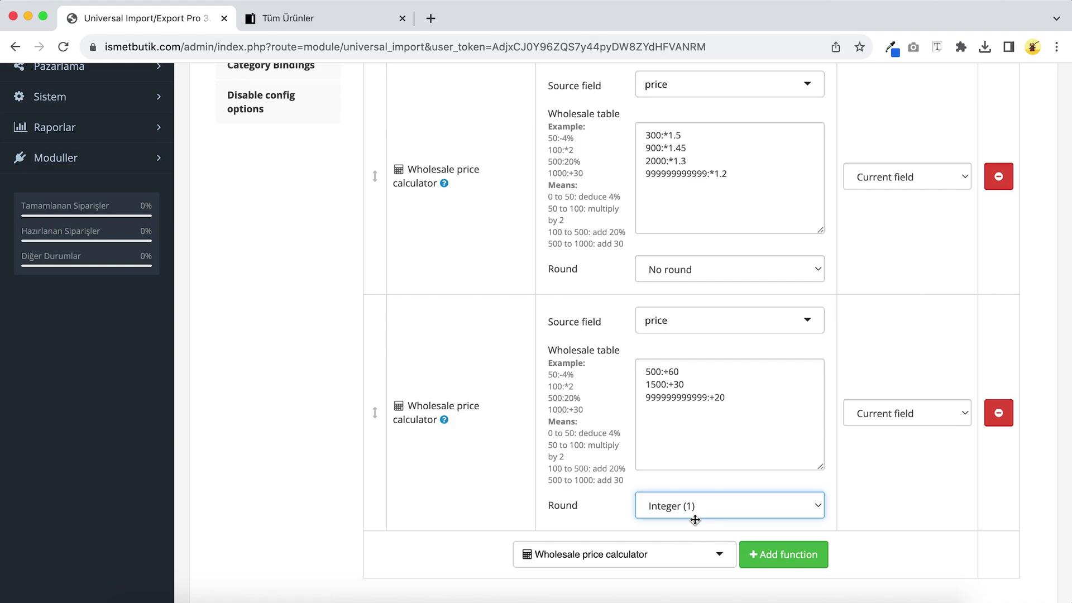
{"action": "scroll", "coordinate": [877, 497], "scroll_direction": "down", "scroll_amount": 5}
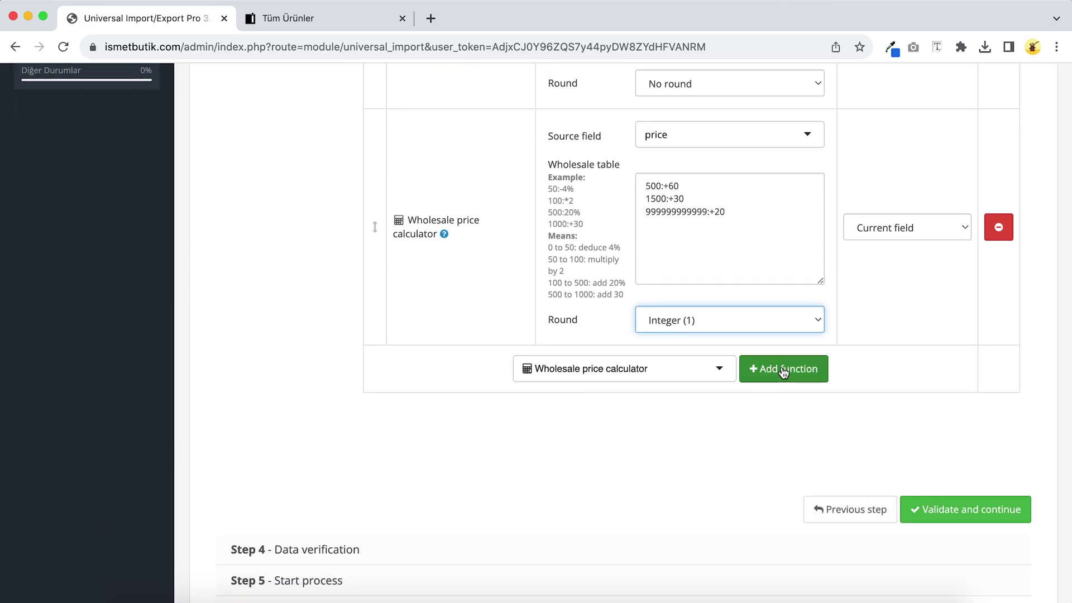
{"action": "left_click", "coordinate": [784, 372]}
{"action": "left_click", "coordinate": [733, 371]}
{"action": "left_click", "coordinate": [696, 439]}
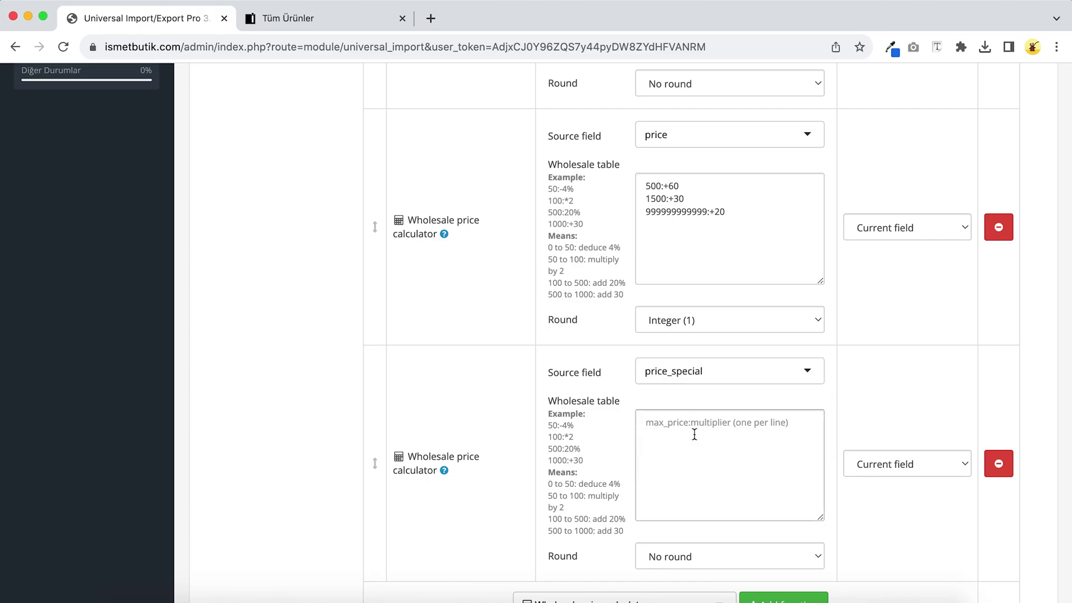
{"action": "scroll", "coordinate": [694, 435], "scroll_direction": "up", "scroll_amount": 3}
{"action": "left_click_drag", "start_coordinate": [713, 155], "coordinate": [646, 96]}
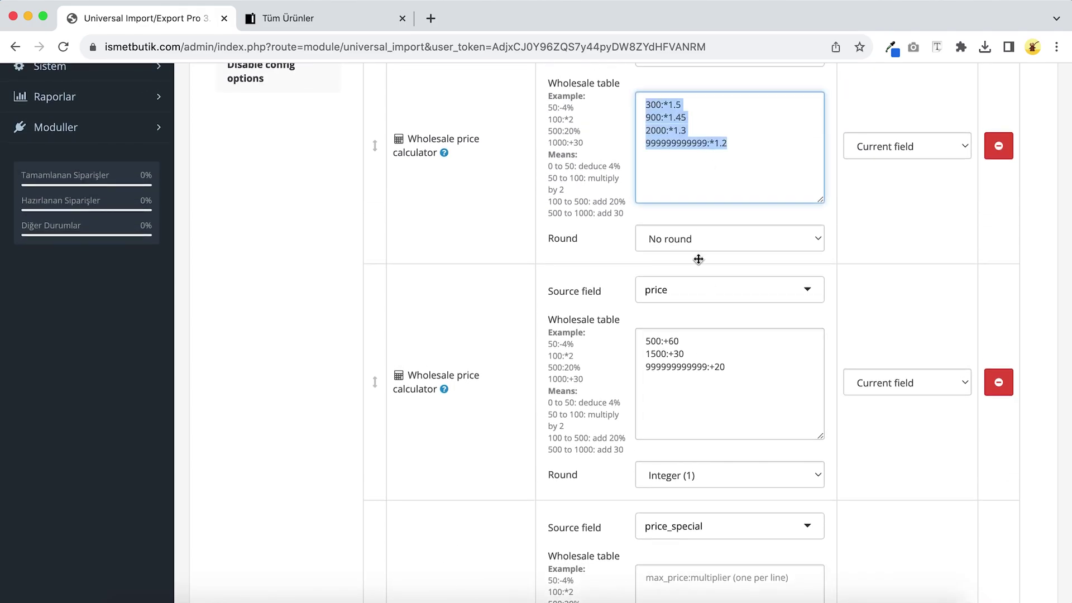
{"action": "scroll", "coordinate": [694, 259], "scroll_direction": "down", "scroll_amount": 4}
{"action": "left_click", "coordinate": [685, 377]}
{"action": "key", "text": "ctrl+v"}
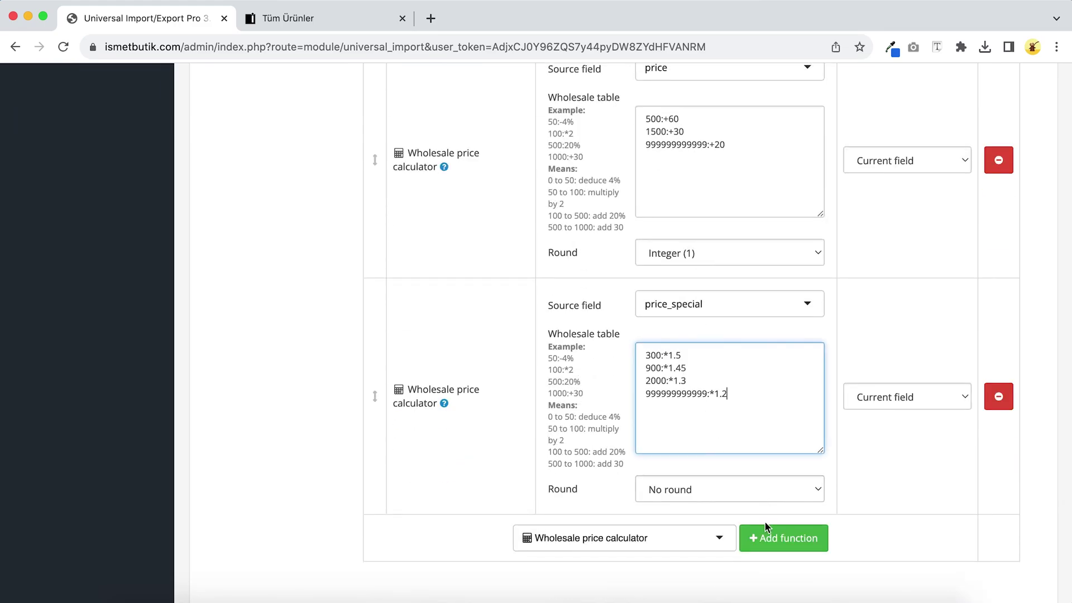
{"action": "left_click", "coordinate": [762, 534]}
{"action": "left_click", "coordinate": [708, 191]}
{"action": "key", "text": "ctrl+a"}
{"action": "key", "text": "ctrl+c"}
{"action": "scroll", "coordinate": [719, 341], "scroll_direction": "down", "scroll_amount": 3}
{"action": "left_click", "coordinate": [694, 386]}
{"action": "left_click", "coordinate": [676, 455]}
{"action": "key", "text": "ctrl+v"}
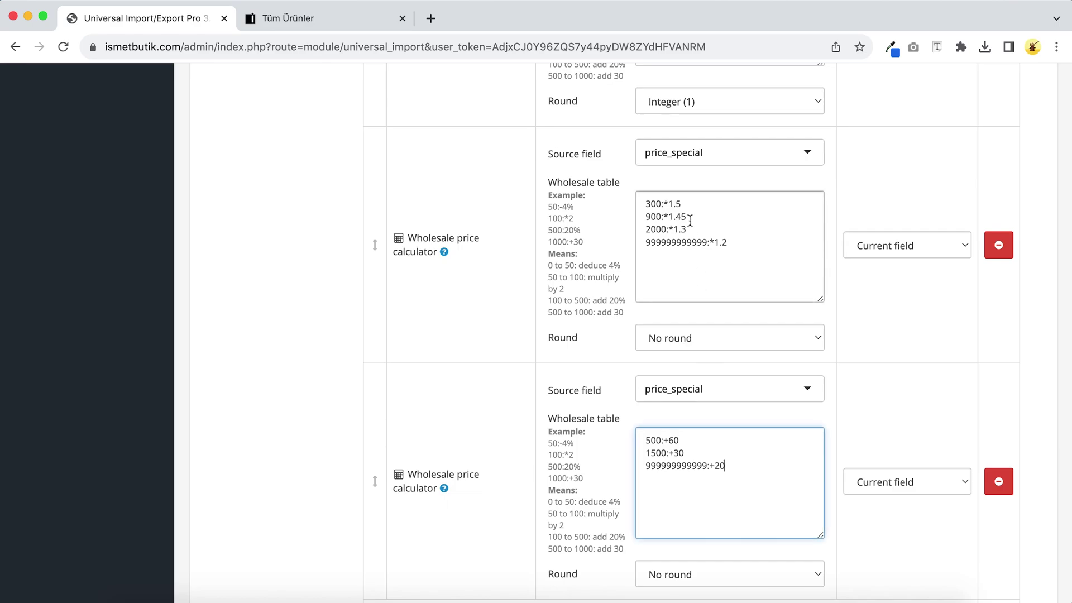
Change the first price_special function's multipliers to *1.4 for 300, *1.39 for 900 and *1.25 for 2000
{"action": "left_click", "coordinate": [685, 206]}
{"action": "key", "text": "BackSpace"}
{"action": "type", "text": "4"}
{"action": "left_click", "coordinate": [687, 217]}
{"action": "key", "text": "BackSpace"}
{"action": "key", "text": "BackSpace"}
{"action": "type", "text": "39"}
{"action": "left_click", "coordinate": [690, 230]}
{"action": "key", "text": "BackSpace"}
{"action": "type", "text": "25"}
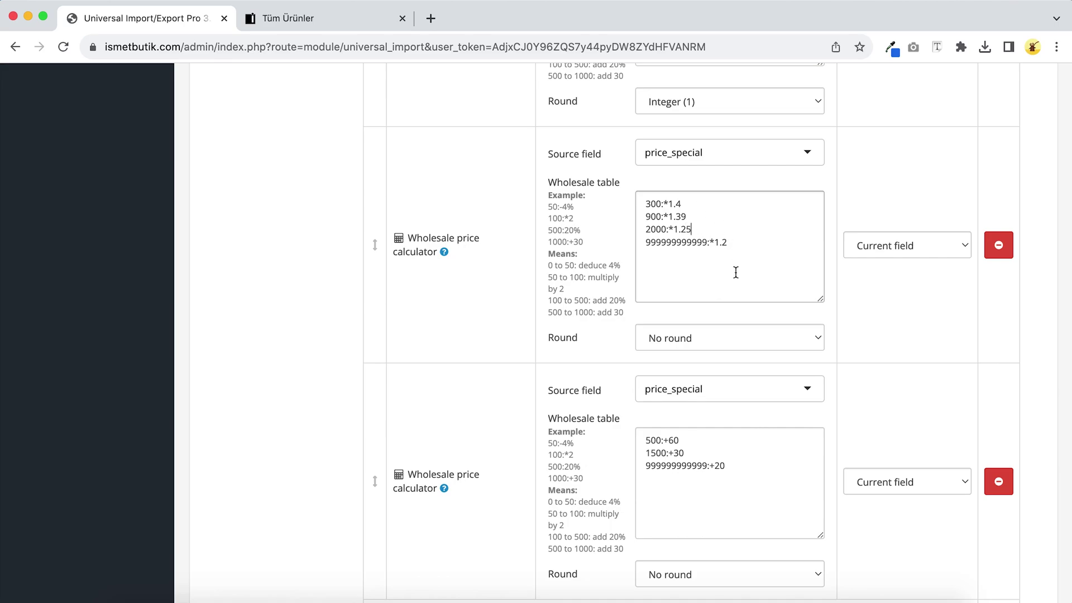
Set the rounding of the last price_special function to Integer (1)
{"action": "scroll", "coordinate": [736, 273], "scroll_direction": "down", "scroll_amount": 3}
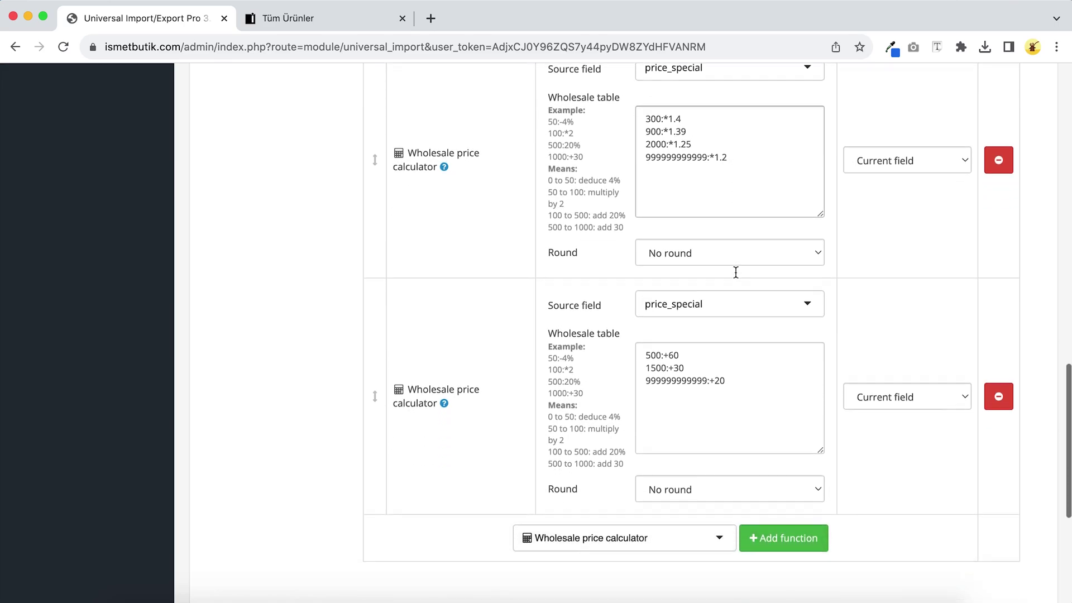
{"action": "left_click", "coordinate": [702, 471]}
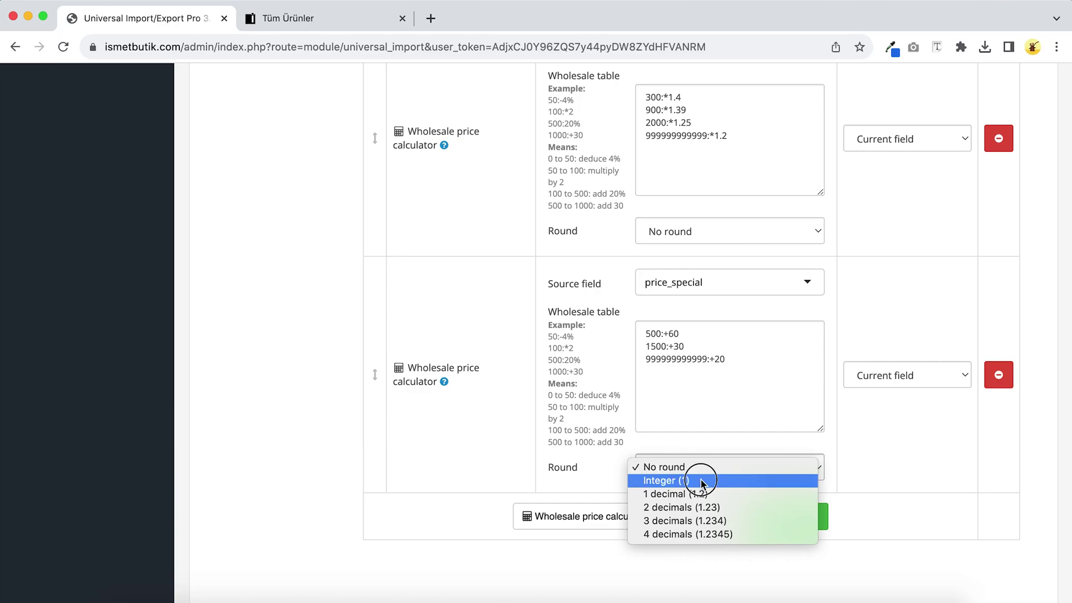
{"action": "left_click", "coordinate": [702, 480]}
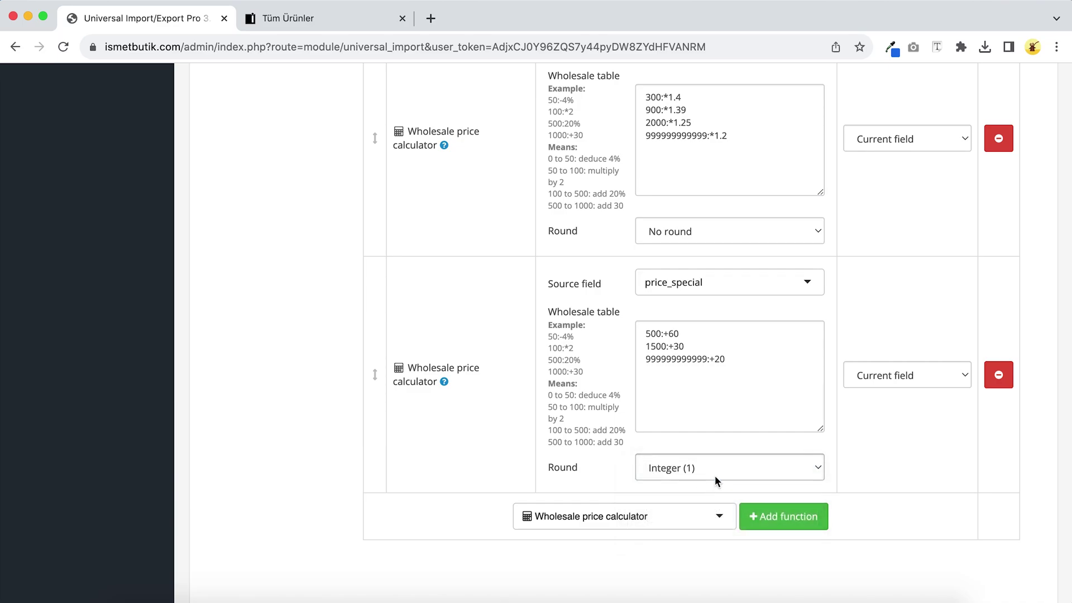
Validate the column mapping, run the full import simulation, and check its report for errors
{"action": "scroll", "coordinate": [715, 474], "scroll_direction": "down", "scroll_amount": 3}
{"action": "left_click", "coordinate": [948, 517]}
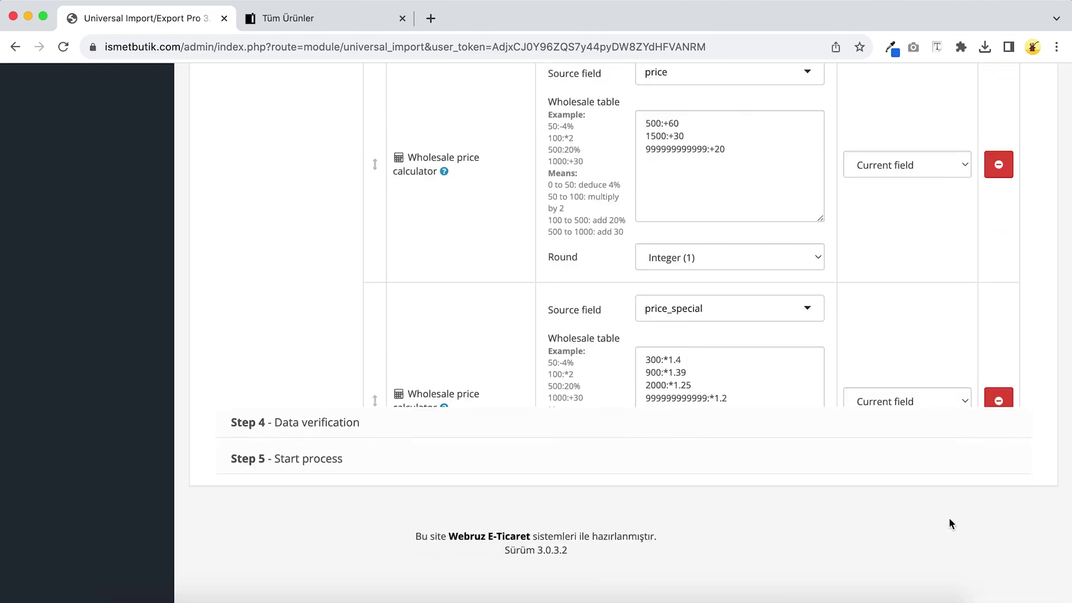
{"action": "scroll", "coordinate": [949, 517], "scroll_direction": "down", "scroll_amount": 5}
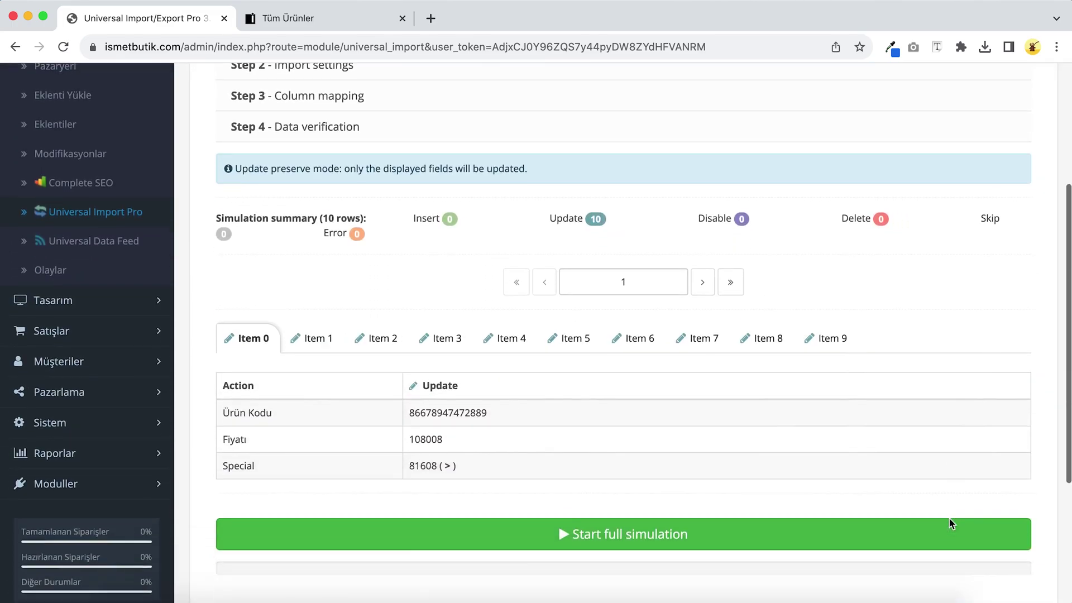
{"action": "left_click", "coordinate": [874, 467]}
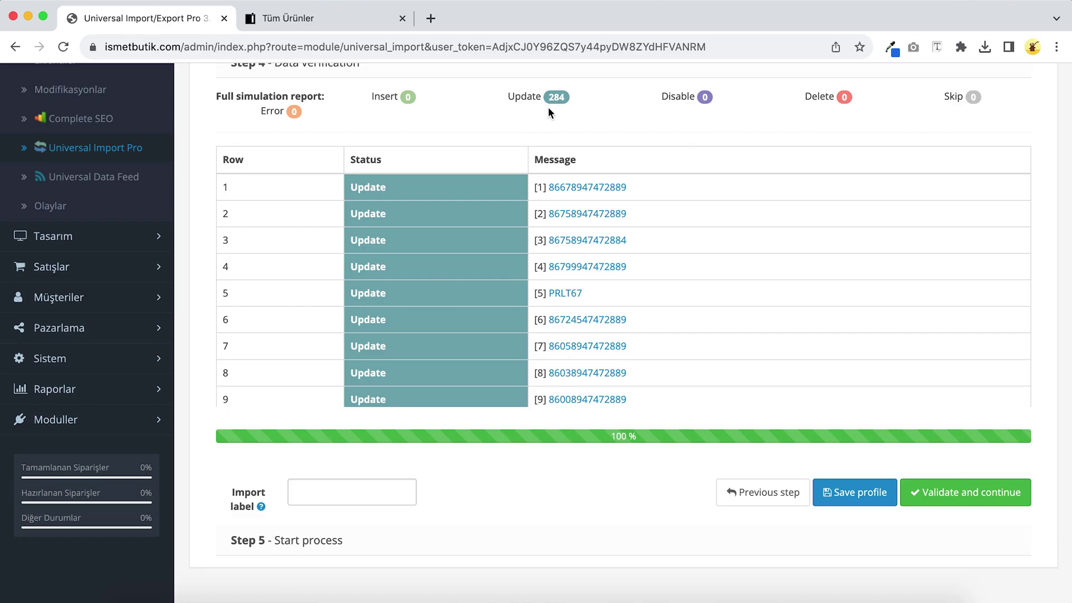
{"action": "left_click_drag", "start_coordinate": [315, 112], "coordinate": [262, 112]}
{"action": "left_click", "coordinate": [367, 111]}
Save the import settings as a new profile named Fiyat Denemesi, and close the profile dialog
{"action": "left_click", "coordinate": [859, 494]}
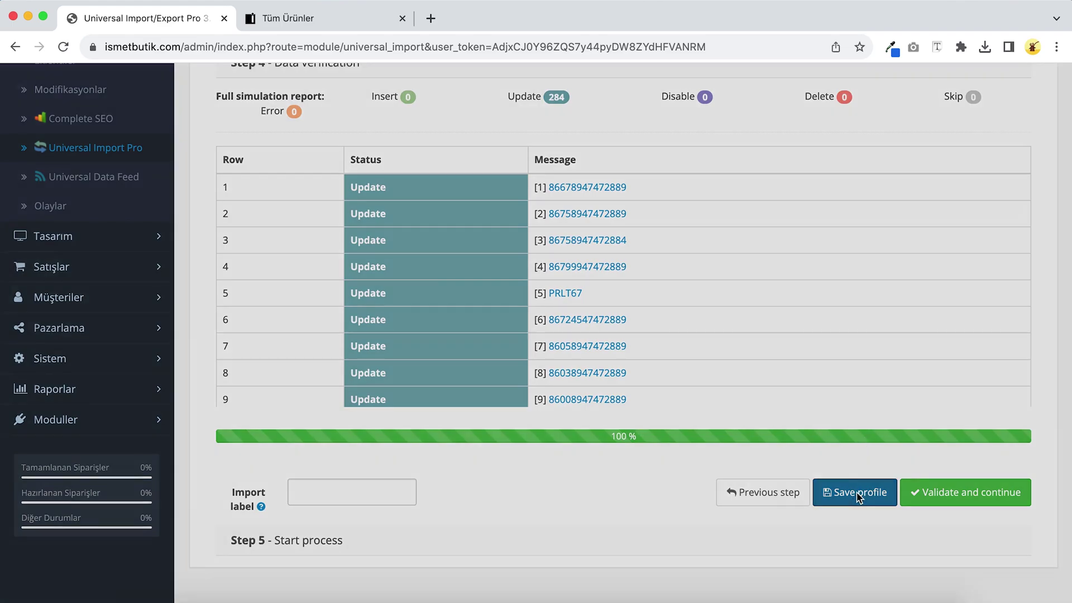
{"action": "left_click", "coordinate": [447, 248]}
{"action": "type", "text": "Fiyat Denemesi"}
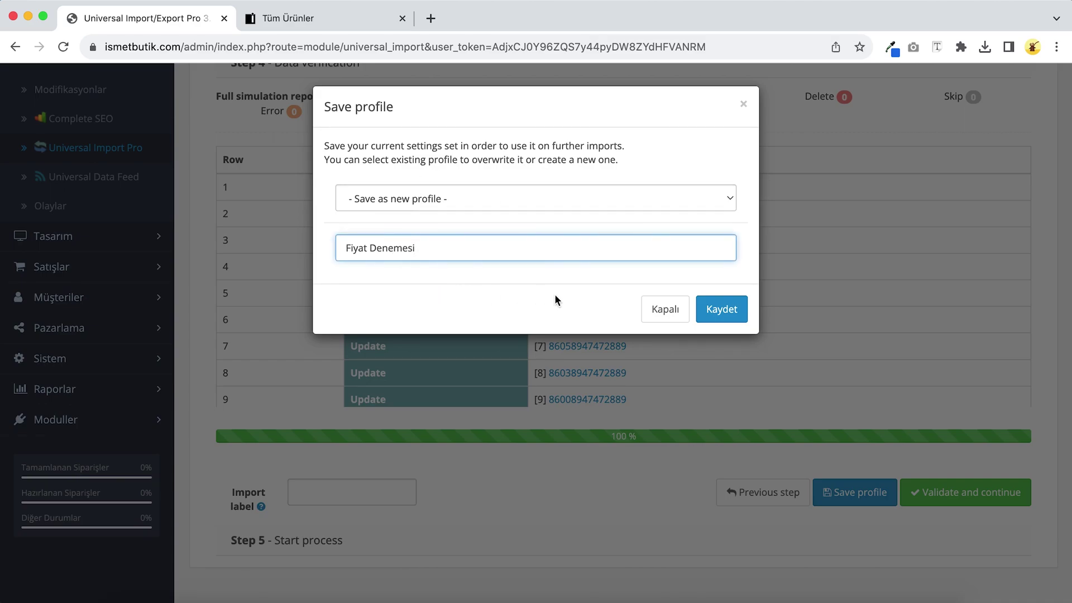
{"action": "left_click", "coordinate": [718, 311]}
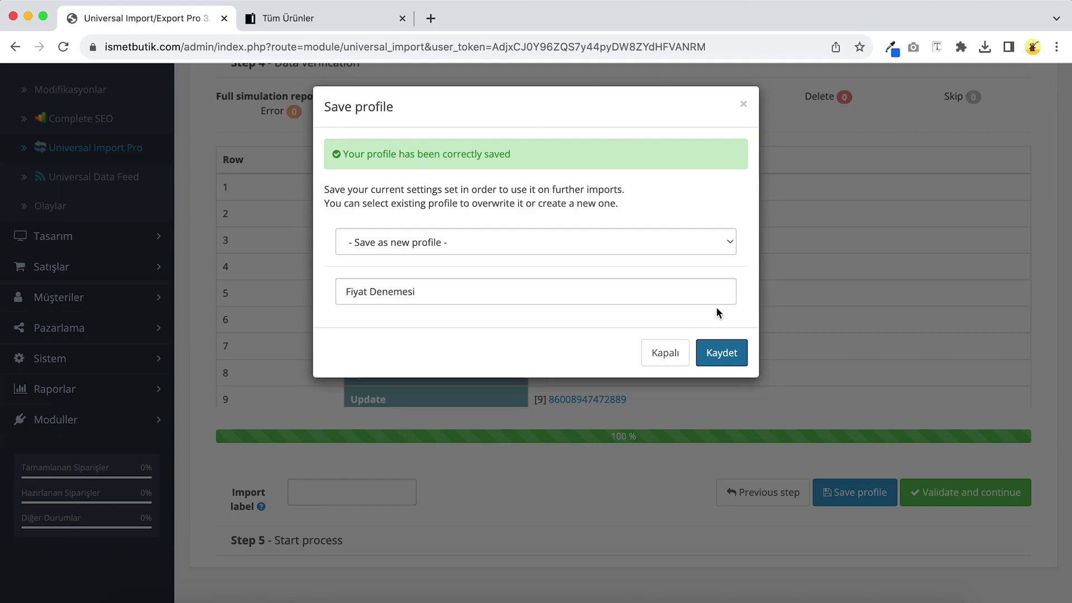
{"action": "left_click", "coordinate": [744, 106]}
Validate the data verification step and start the import processing
{"action": "left_click", "coordinate": [1006, 489]}
{"action": "scroll", "coordinate": [1008, 494], "scroll_direction": "down", "scroll_amount": 5}
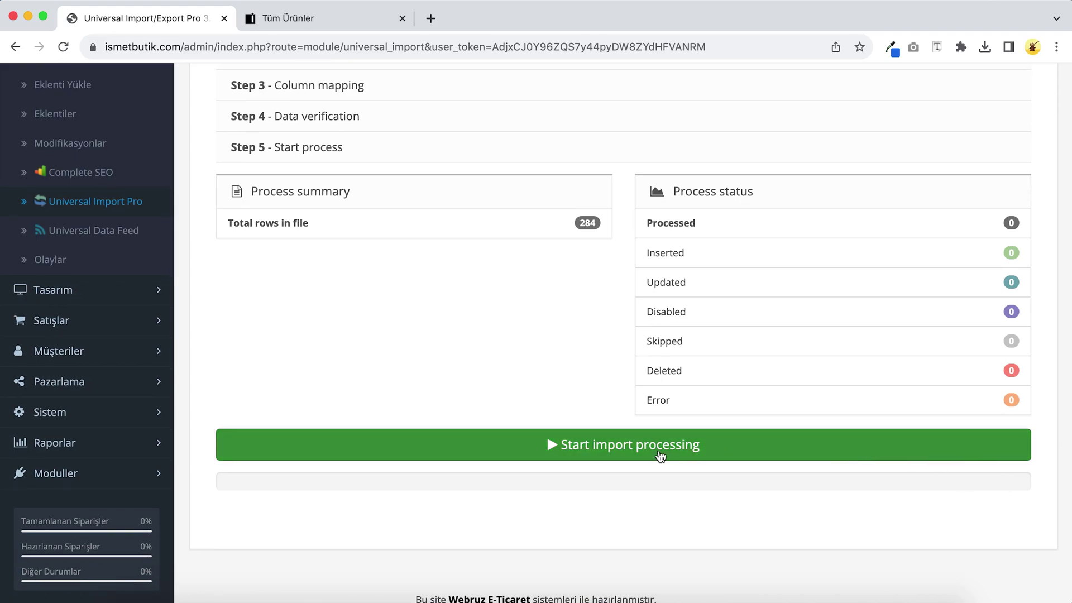
{"action": "left_click", "coordinate": [660, 456]}
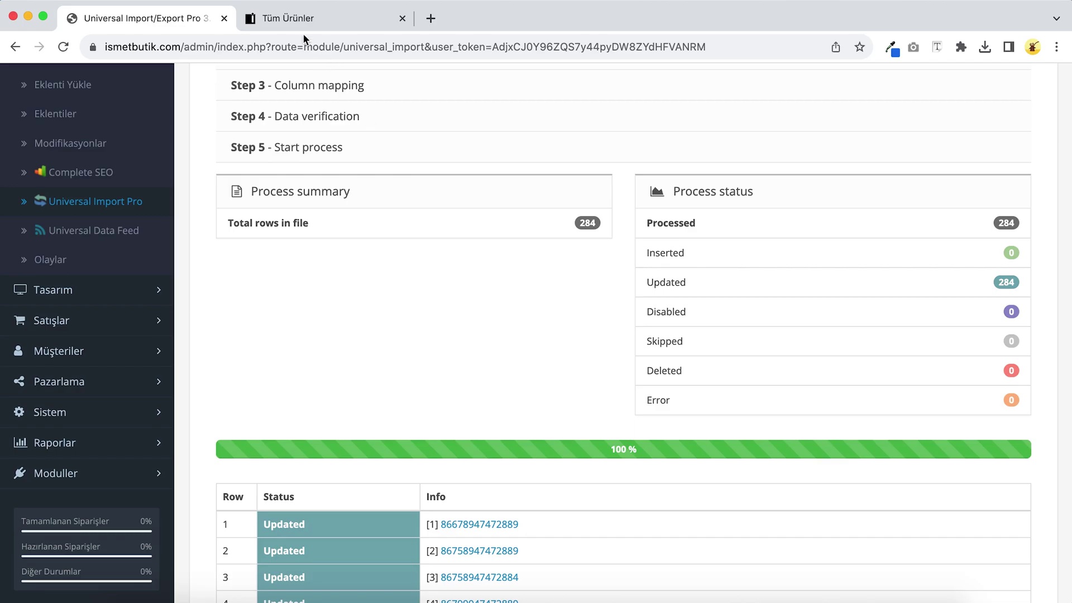
Open a fresh copy of the storefront catalog and compare the Nike W Af1 Shadow's new prices with the old ones
{"action": "left_click", "coordinate": [275, 15]}
{"action": "middle_click", "coordinate": [63, 46]}
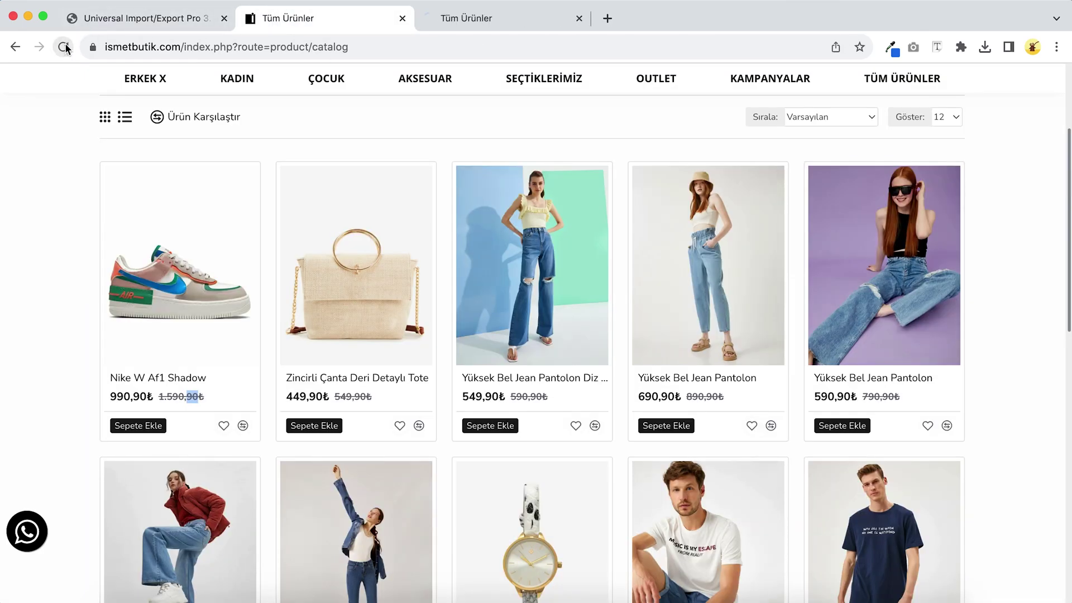
{"action": "left_click", "coordinate": [443, 21]}
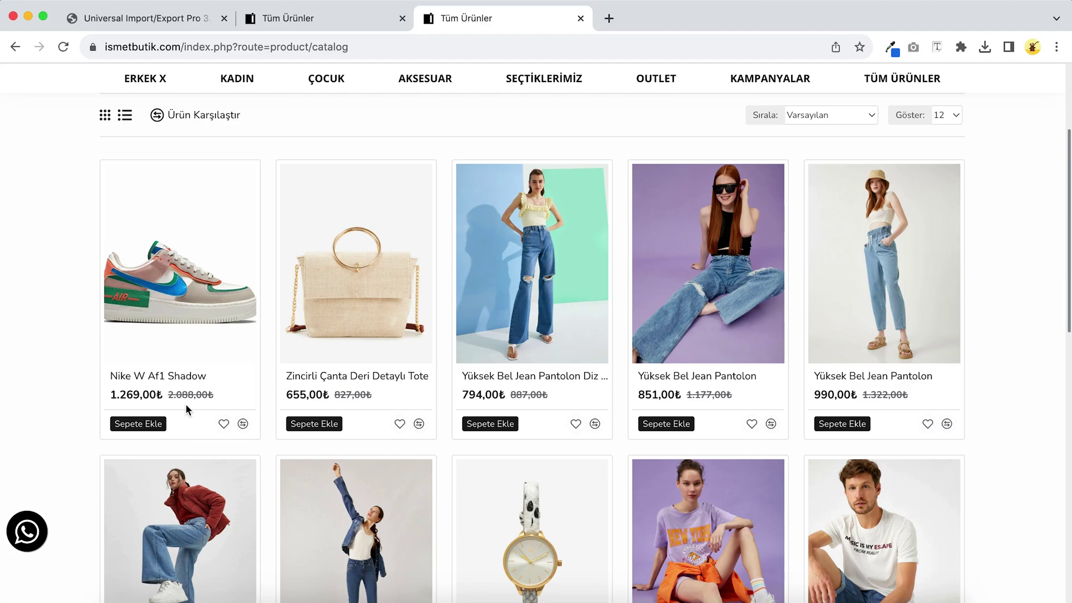
{"action": "left_click_drag", "start_coordinate": [168, 396], "coordinate": [204, 398]}
{"action": "left_click", "coordinate": [300, 16]}
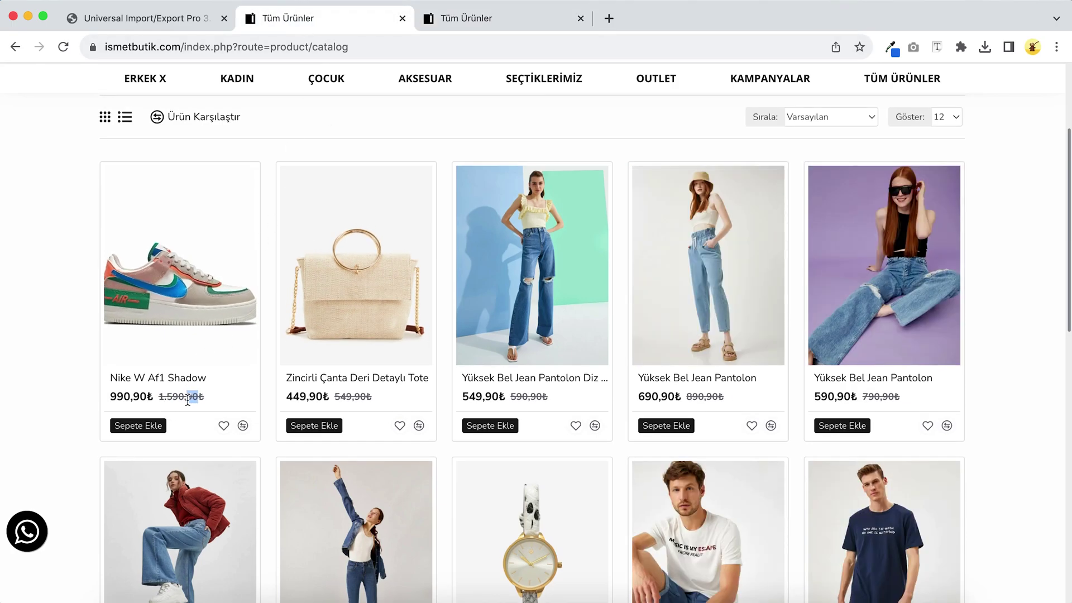
{"action": "left_click_drag", "start_coordinate": [146, 396], "coordinate": [106, 399]}
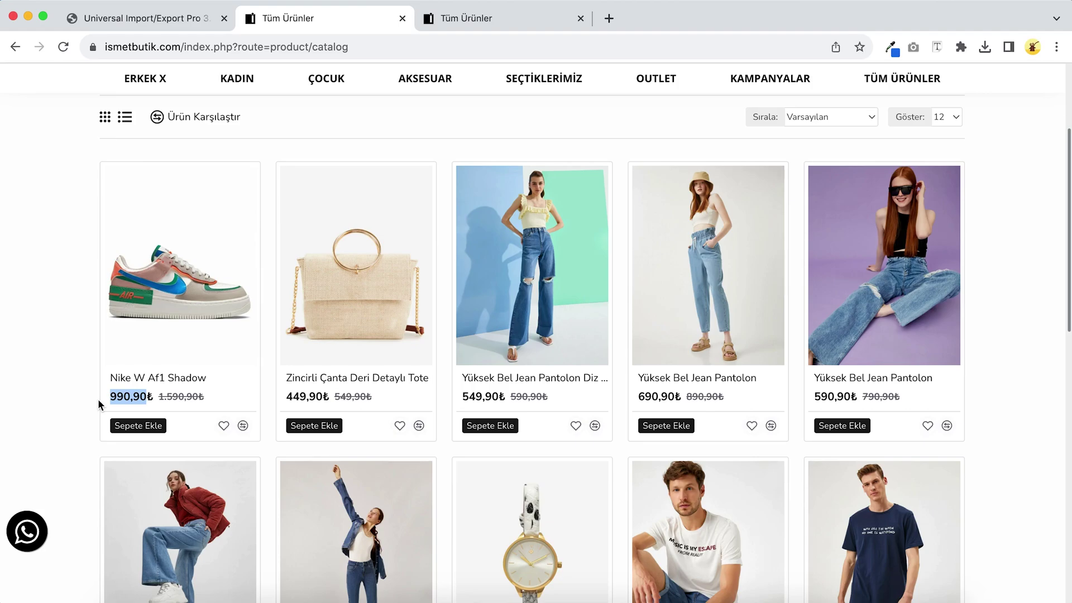
Return to the import module, reload it, and select the Fiyat Denemesi settings profile
{"action": "left_click", "coordinate": [152, 22]}
{"action": "key", "text": "super+r"}
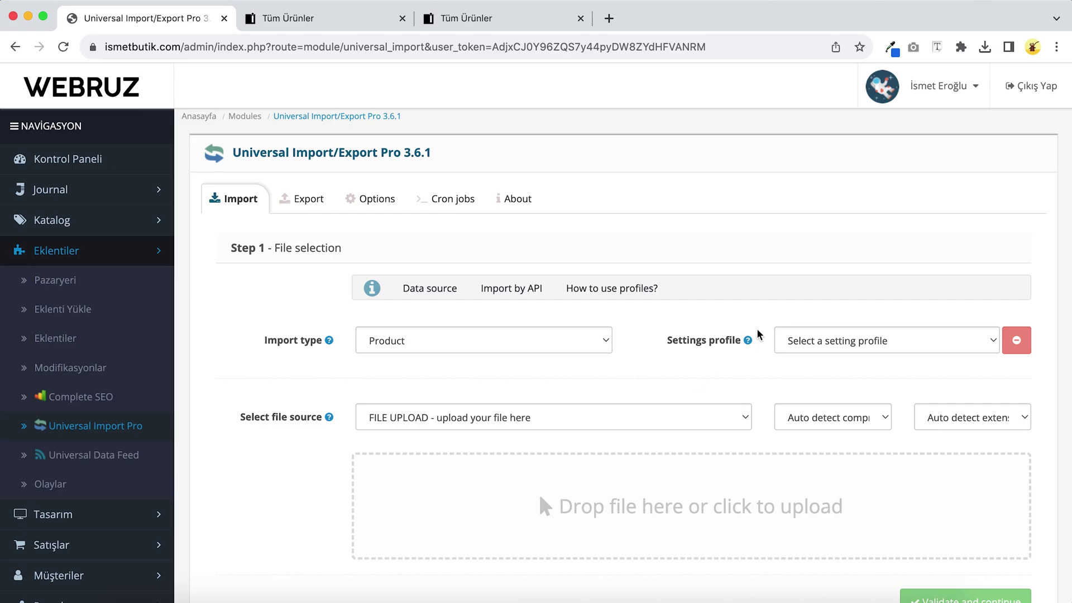
{"action": "left_click", "coordinate": [803, 349]}
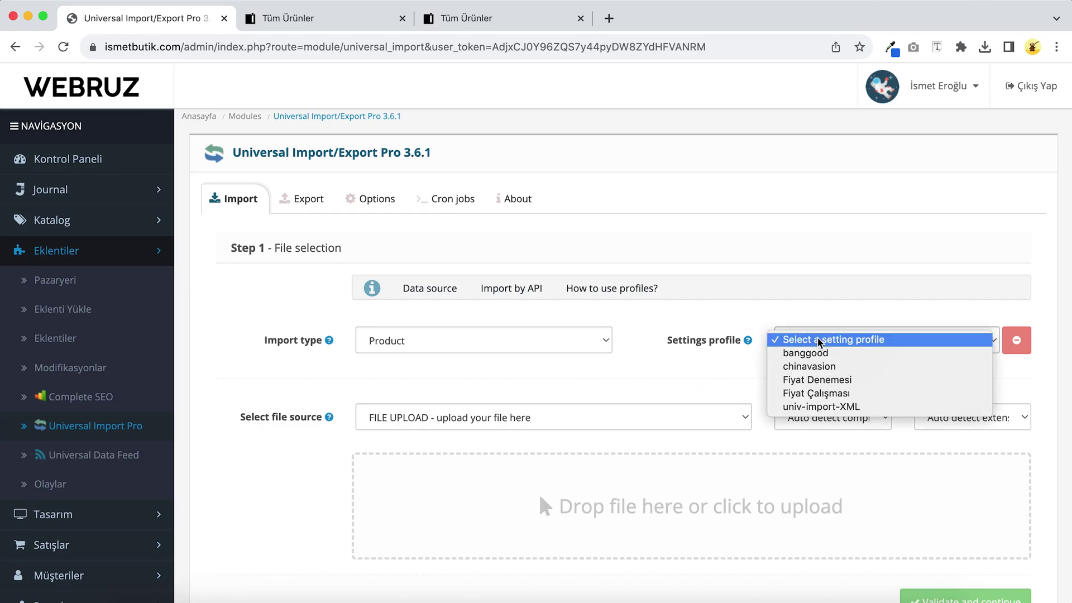
{"action": "left_click", "coordinate": [816, 381]}
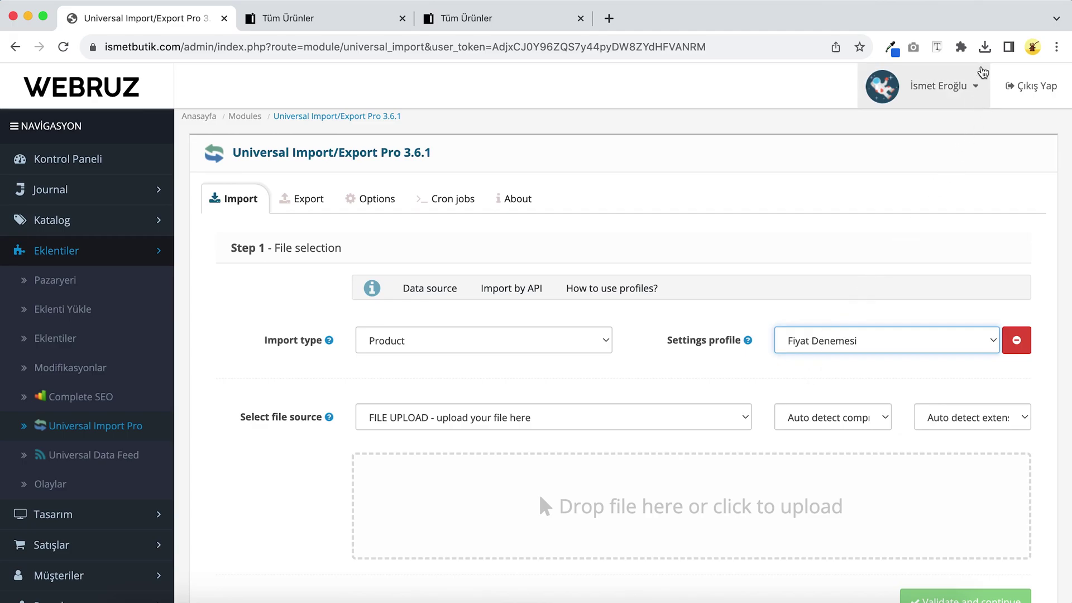
Upload the downloaded XML export as the import file, and validate the file selection and import settings steps
{"action": "left_click", "coordinate": [985, 47]}
{"action": "left_click_drag", "start_coordinate": [925, 105], "coordinate": [620, 493]}
{"action": "scroll", "coordinate": [622, 491], "scroll_direction": "down", "scroll_amount": 4}
{"action": "left_click", "coordinate": [957, 436]}
{"action": "scroll", "coordinate": [957, 431], "scroll_direction": "down", "scroll_amount": 3}
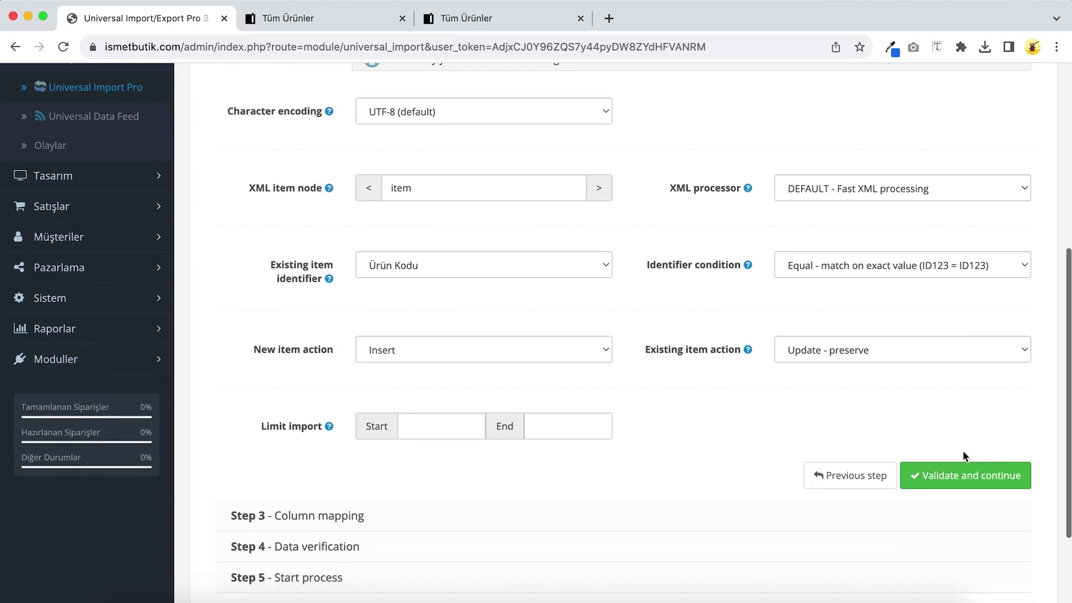
{"action": "left_click", "coordinate": [972, 473]}
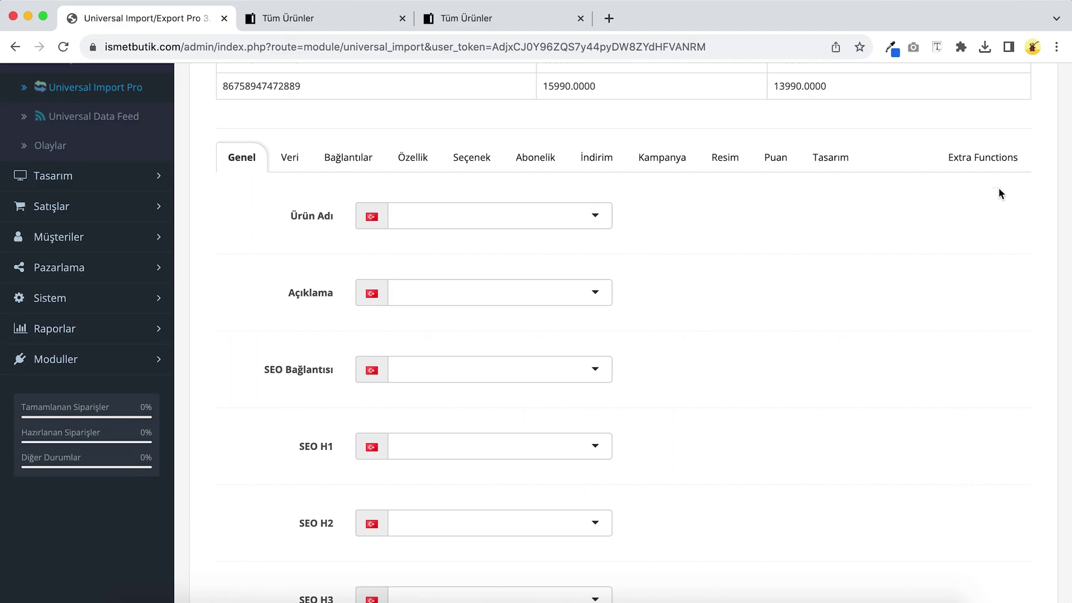
Add another Wholesale price calculator to the extra functions, below the existing price calculators
{"action": "left_click", "coordinate": [980, 164]}
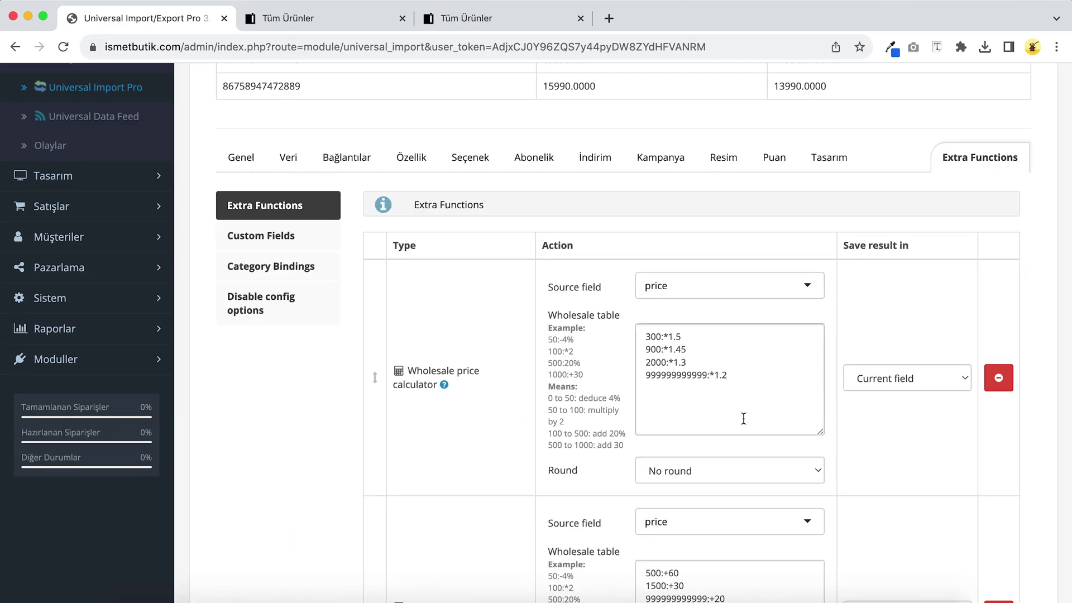
{"action": "scroll", "coordinate": [820, 397], "scroll_direction": "down", "scroll_amount": 10}
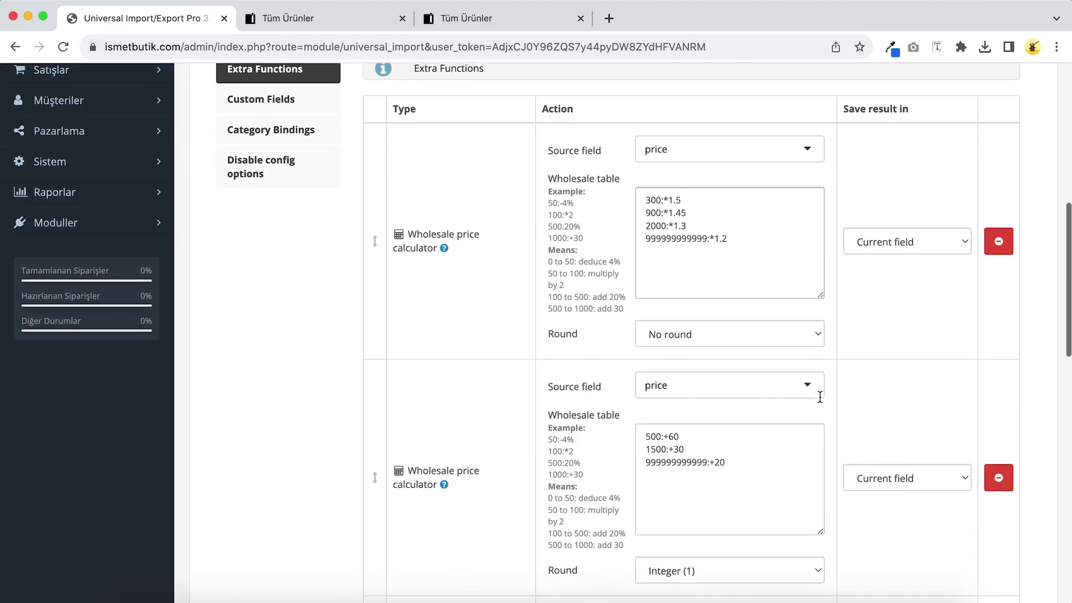
{"action": "scroll", "coordinate": [821, 397], "scroll_direction": "down", "scroll_amount": 5}
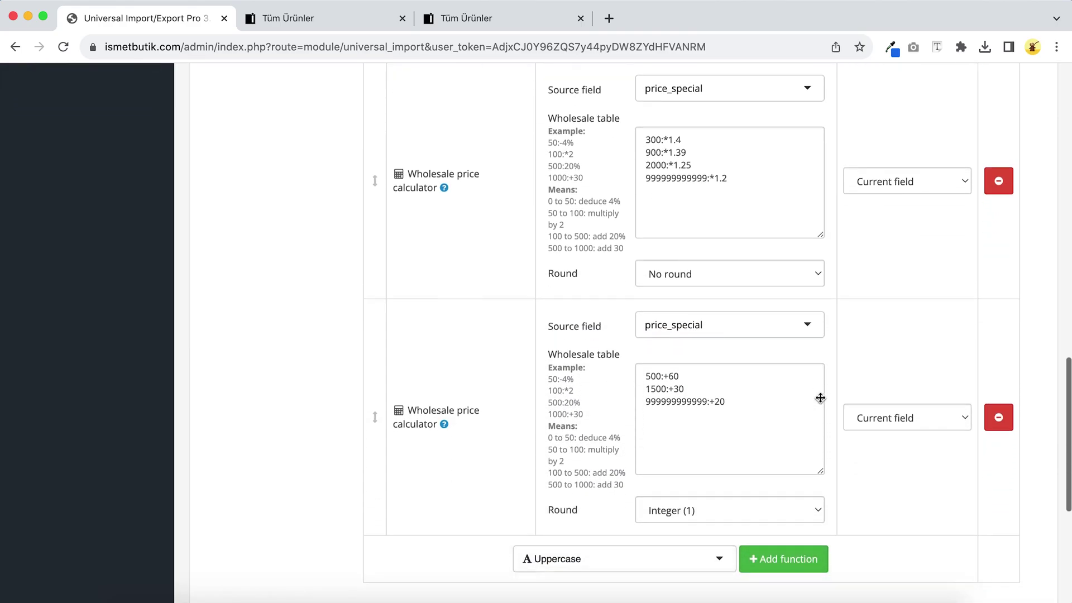
{"action": "left_click", "coordinate": [670, 391]}
{"action": "scroll", "coordinate": [632, 496], "scroll_direction": "down", "scroll_amount": 10}
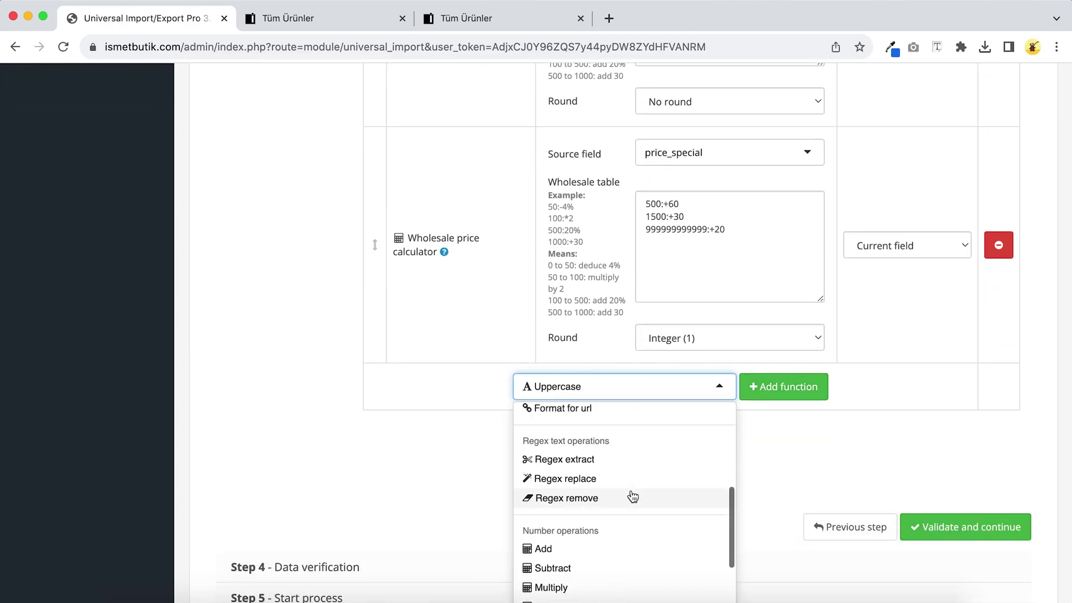
{"action": "left_click", "coordinate": [640, 468]}
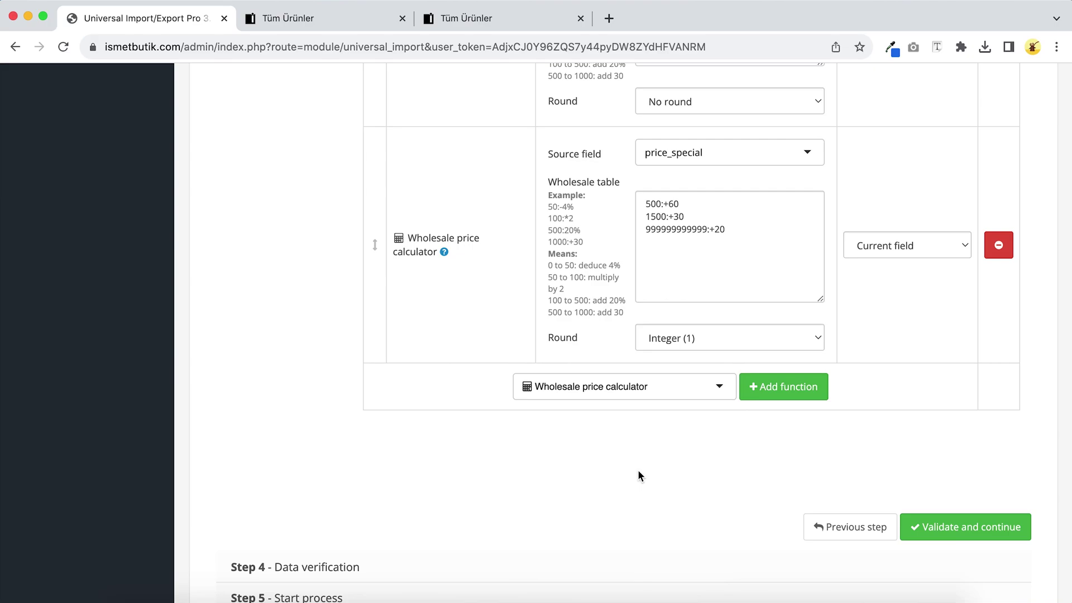
{"action": "left_click", "coordinate": [794, 397]}
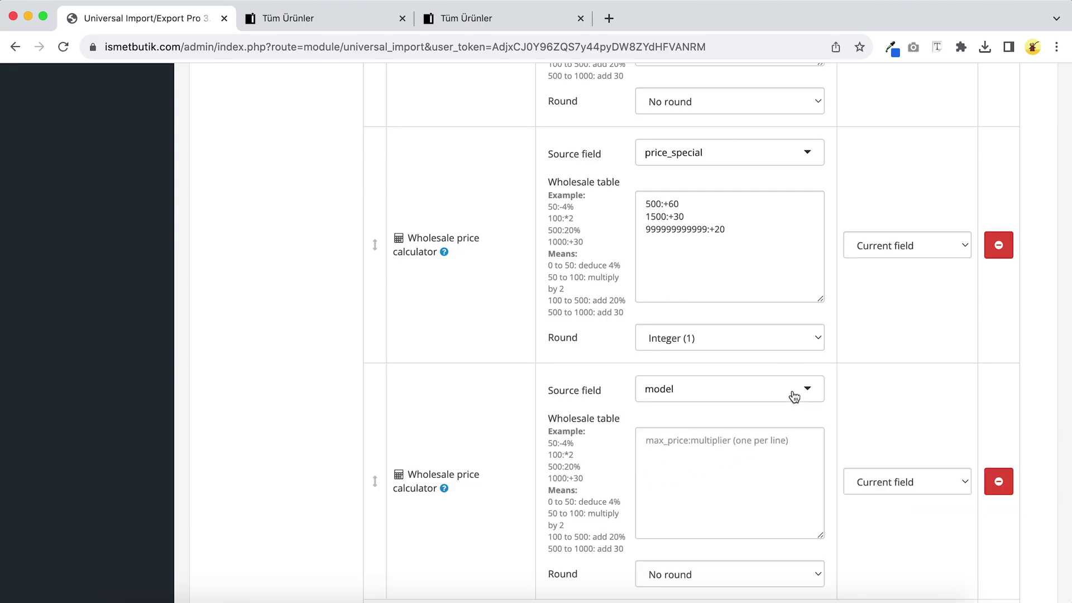
{"action": "left_click", "coordinate": [698, 389]}
{"action": "left_click", "coordinate": [699, 435]}
{"action": "scroll", "coordinate": [695, 436], "scroll_direction": "down", "scroll_amount": 2}
{"action": "left_click", "coordinate": [694, 437]}
{"action": "type", "text": "99999"}
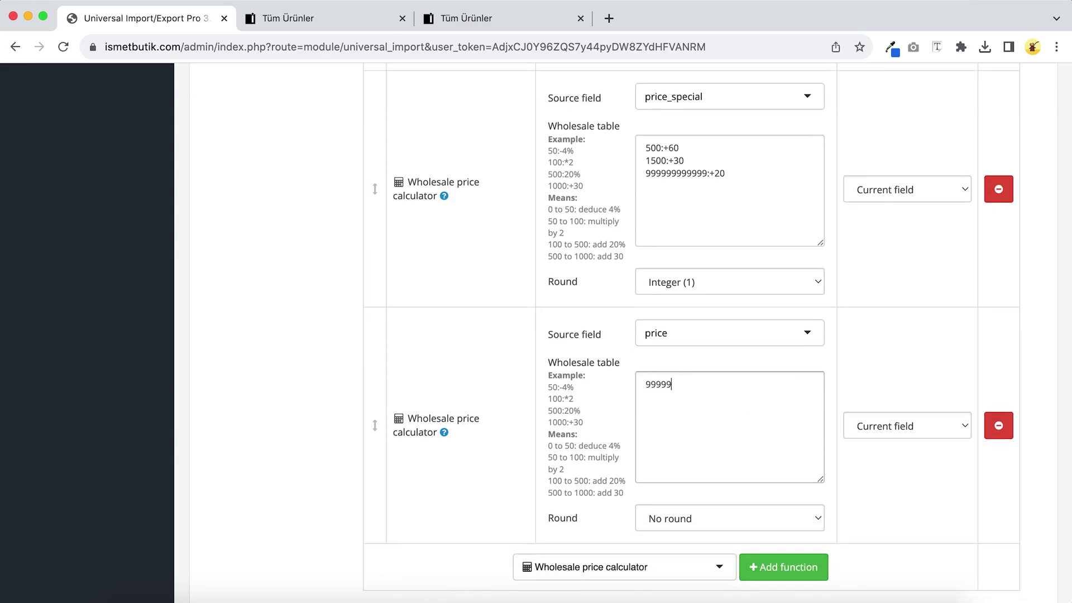
{"action": "type", "text": "999999999:-0.1"}
{"action": "left_click", "coordinate": [822, 462]}
{"action": "scroll", "coordinate": [838, 480], "scroll_direction": "down", "scroll_amount": 3}
{"action": "left_click", "coordinate": [803, 474]}
{"action": "left_click", "coordinate": [751, 346]}
{"action": "key", "text": "super+a"}
{"action": "key", "text": "super+c"}
{"action": "scroll", "coordinate": [754, 348], "scroll_direction": "down", "scroll_amount": 3}
{"action": "left_click", "coordinate": [754, 347]}
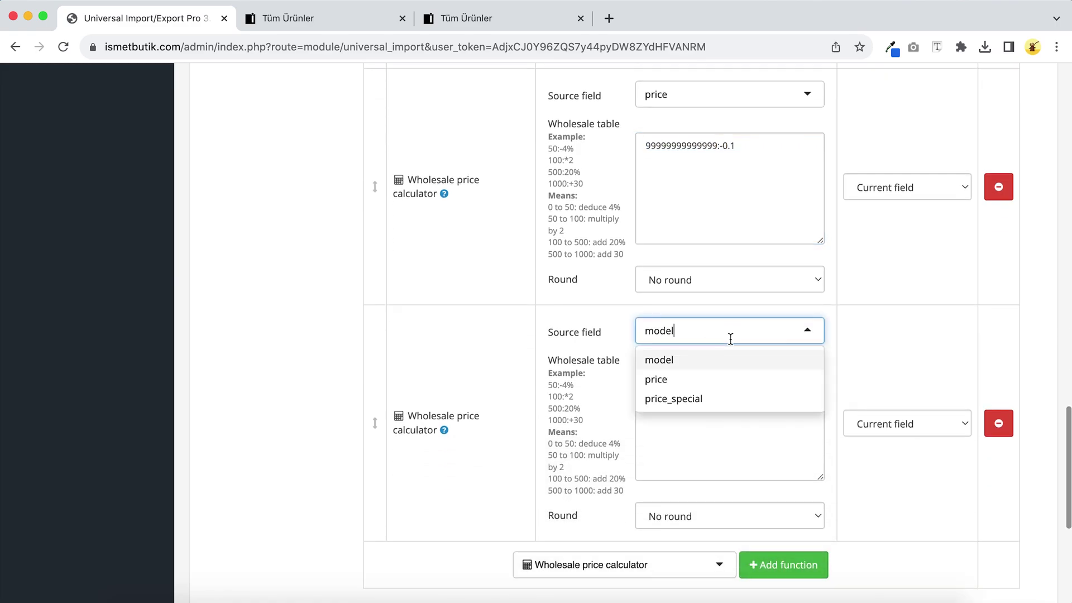
{"action": "left_click", "coordinate": [708, 402]}
{"action": "left_click", "coordinate": [707, 399]}
{"action": "key", "text": "super+v"}
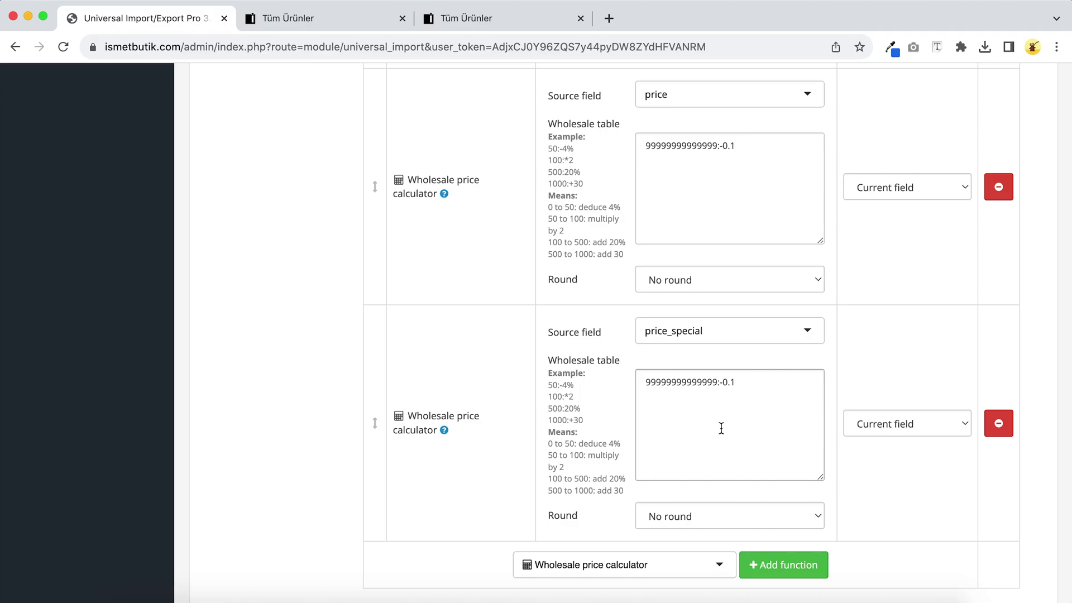
Validate the column mapping and data verification steps, and start the import processing
{"action": "scroll", "coordinate": [970, 538], "scroll_direction": "down", "scroll_amount": 5}
{"action": "left_click", "coordinate": [970, 539]}
{"action": "scroll", "coordinate": [971, 545], "scroll_direction": "down", "scroll_amount": 4}
{"action": "left_click", "coordinate": [978, 446]}
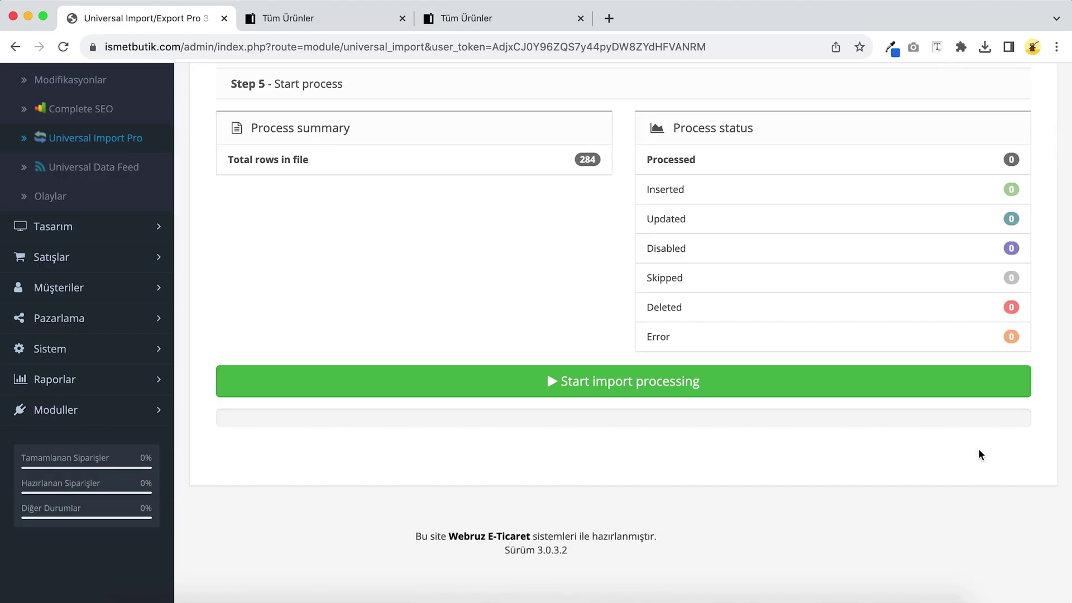
{"action": "left_click", "coordinate": [923, 393]}
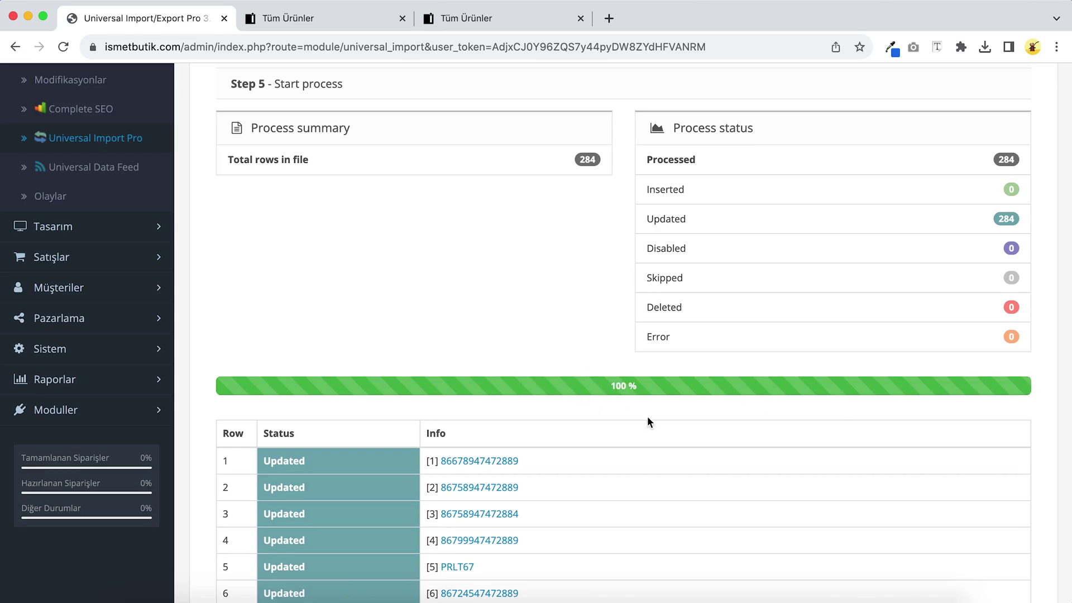
Refresh the newer storefront catalog page and check the updated prices of the first three products
{"action": "left_click", "coordinate": [515, 18]}
{"action": "left_click", "coordinate": [63, 47]}
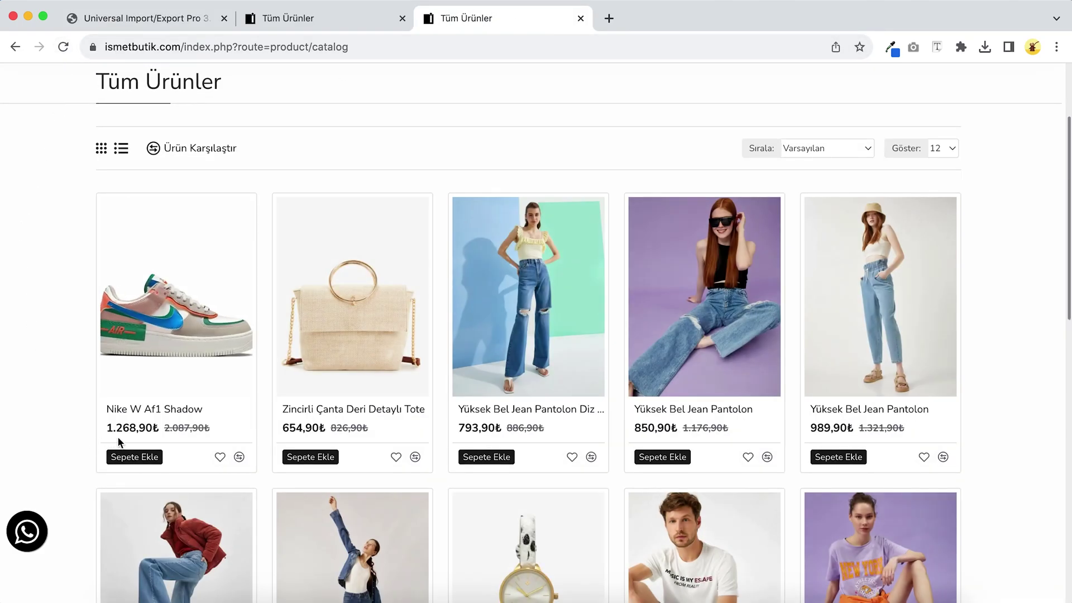
{"action": "left_click_drag", "start_coordinate": [139, 429], "coordinate": [165, 435]}
{"action": "left_click", "coordinate": [306, 432]}
{"action": "left_click_drag", "start_coordinate": [305, 432], "coordinate": [338, 432]}
{"action": "left_click_drag", "start_coordinate": [546, 433], "coordinate": [472, 432]}
{"action": "left_click", "coordinate": [489, 175]}
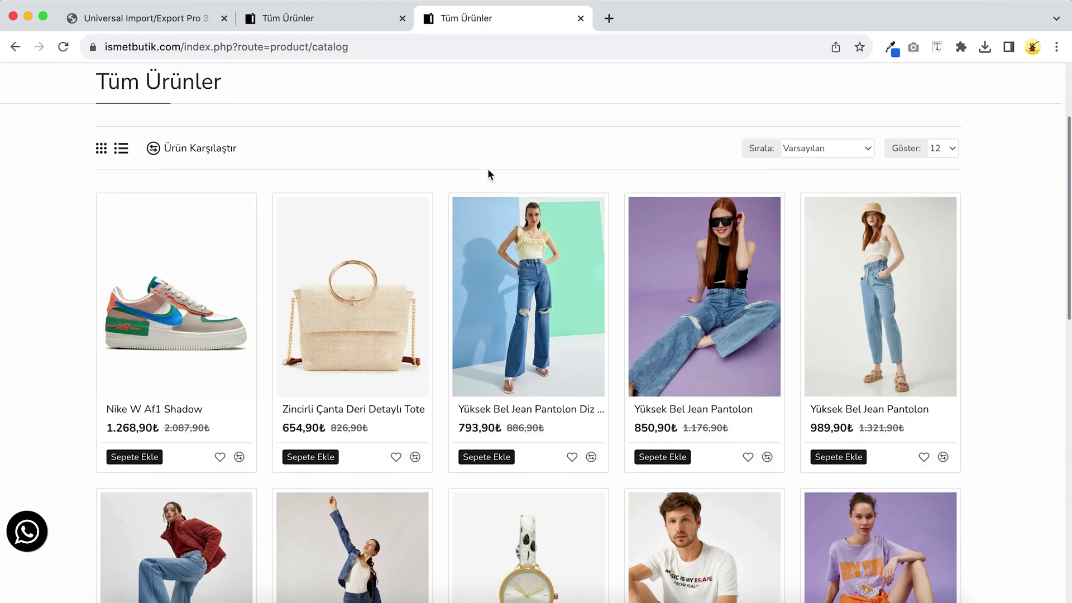